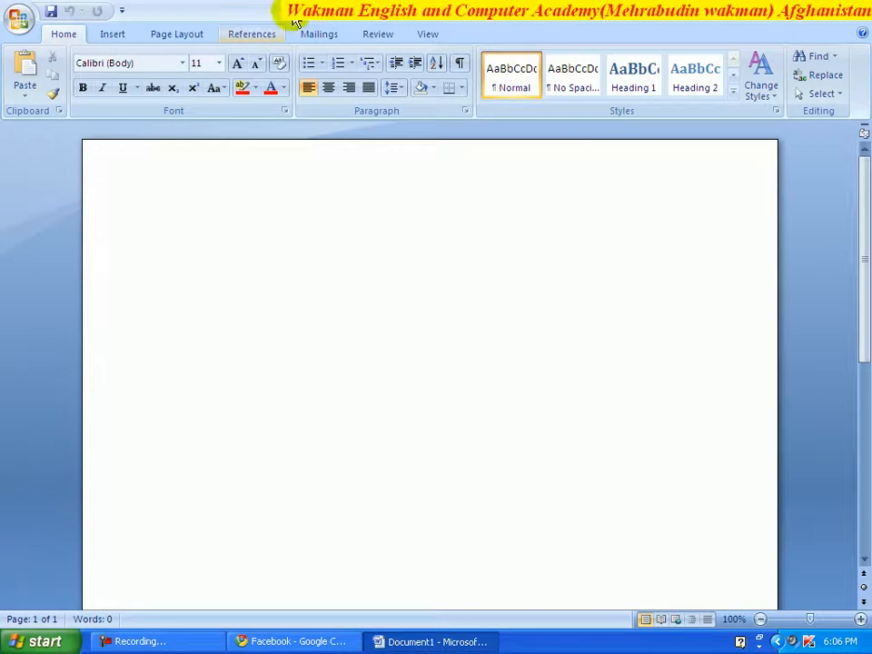
# - Show the Office menu's Prepare options for the blank document, including Encrypt Document
pyautogui.click(22, 27)
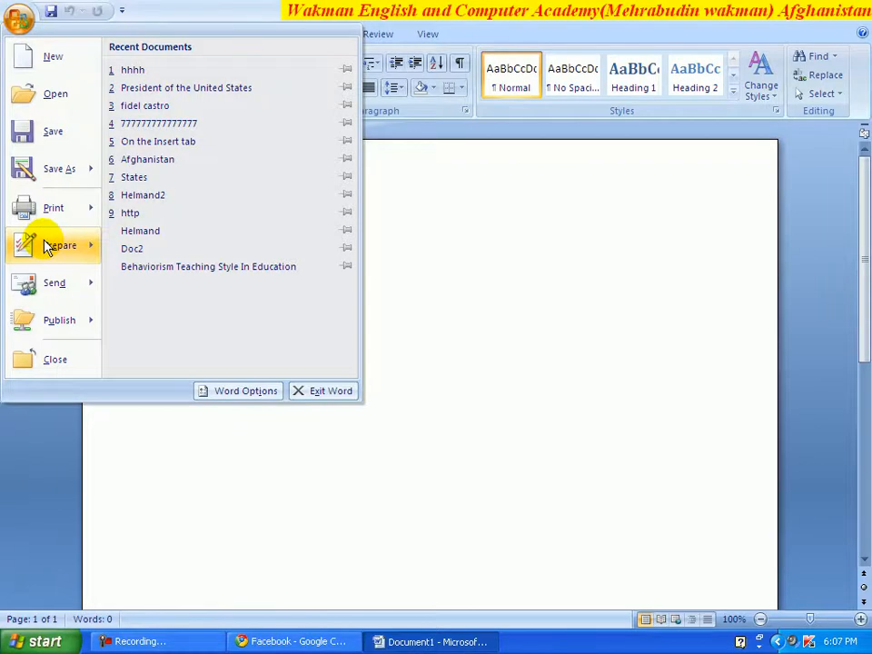
pyautogui.click(74, 243)
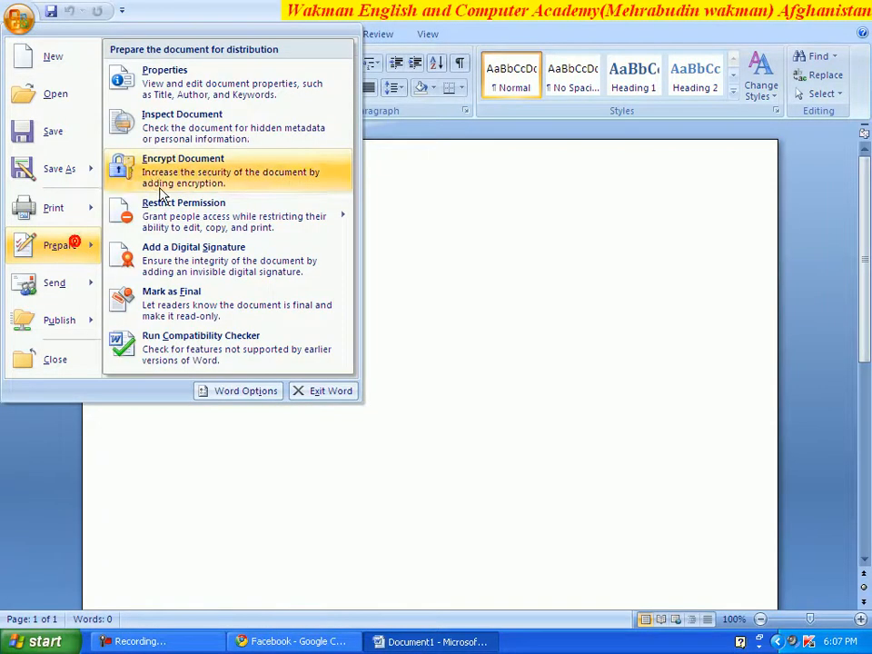
# - Launch Inspect Document, dismiss the Low Disk Space warning, and reposition the inspector dialog
pyautogui.click(181, 122)
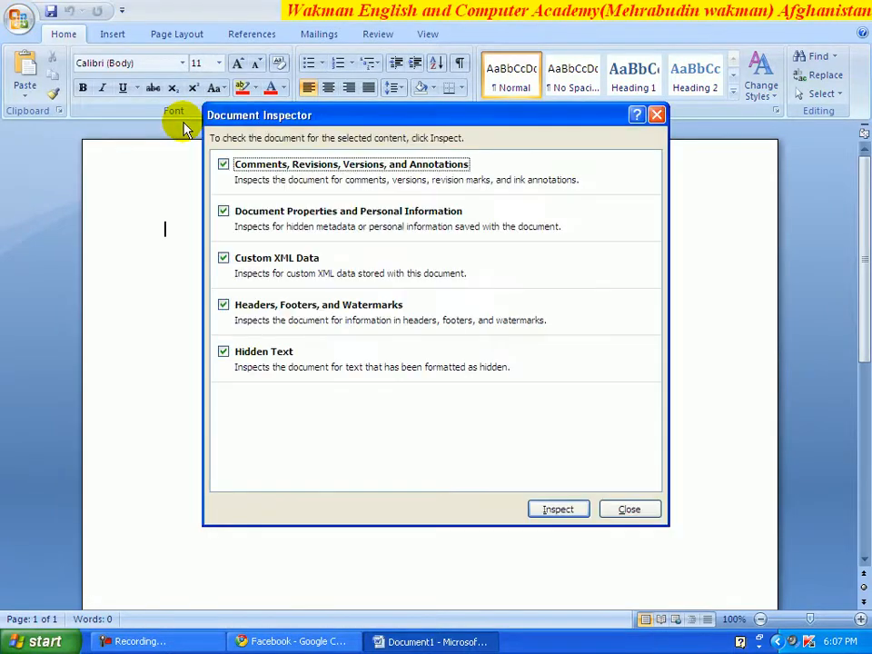
pyautogui.moveTo(332, 114); pyautogui.dragTo(306, 116)
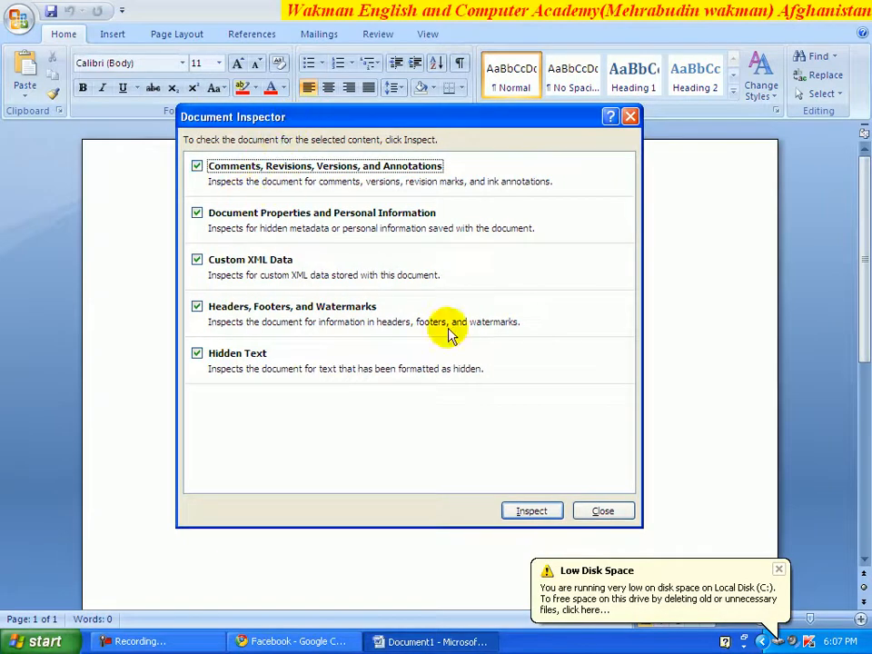
pyautogui.click(779, 571)
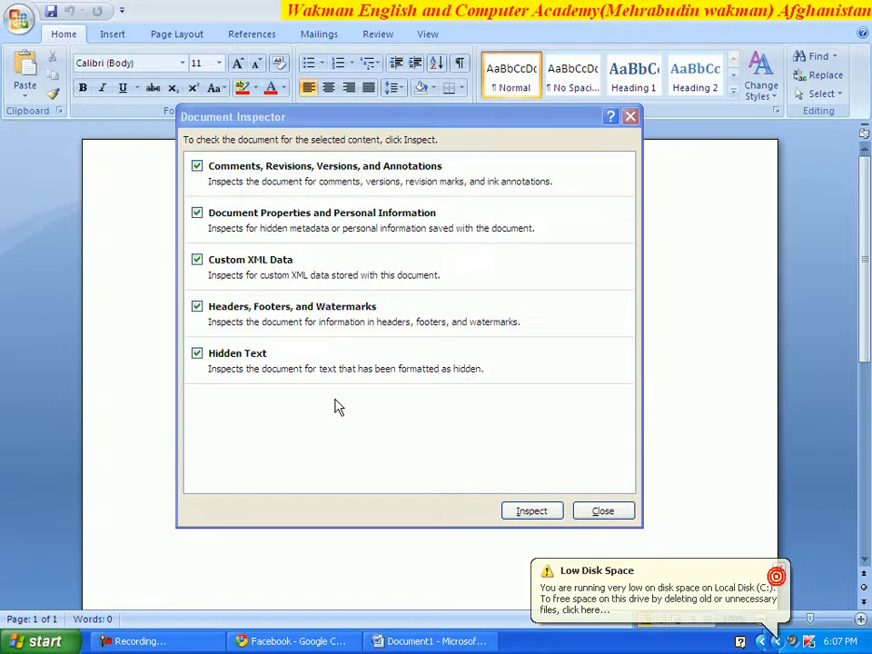
pyautogui.click(335, 97)
pyautogui.moveTo(344, 116); pyautogui.dragTo(317, 89)
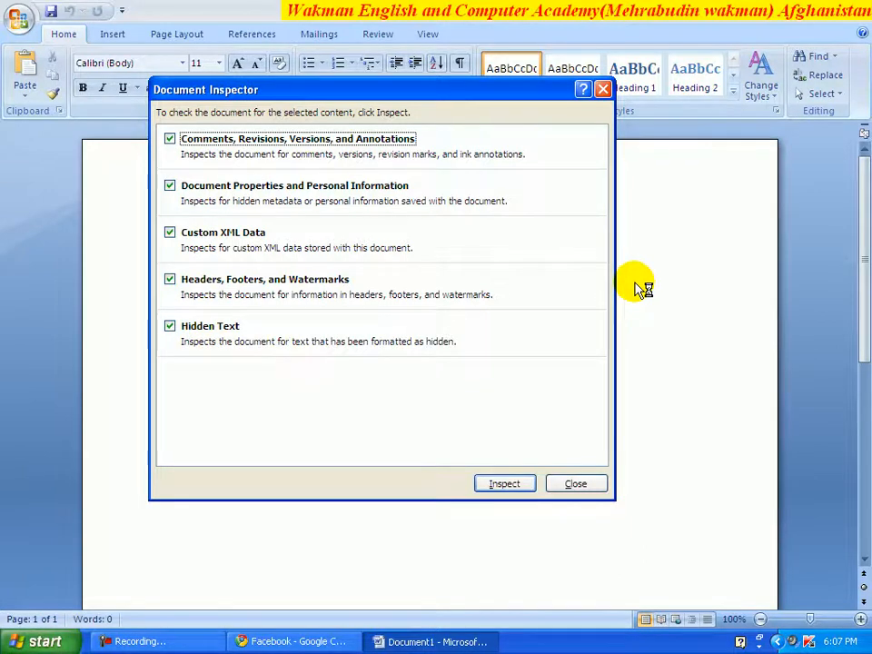
pyautogui.moveTo(410, 90); pyautogui.dragTo(408, 74)
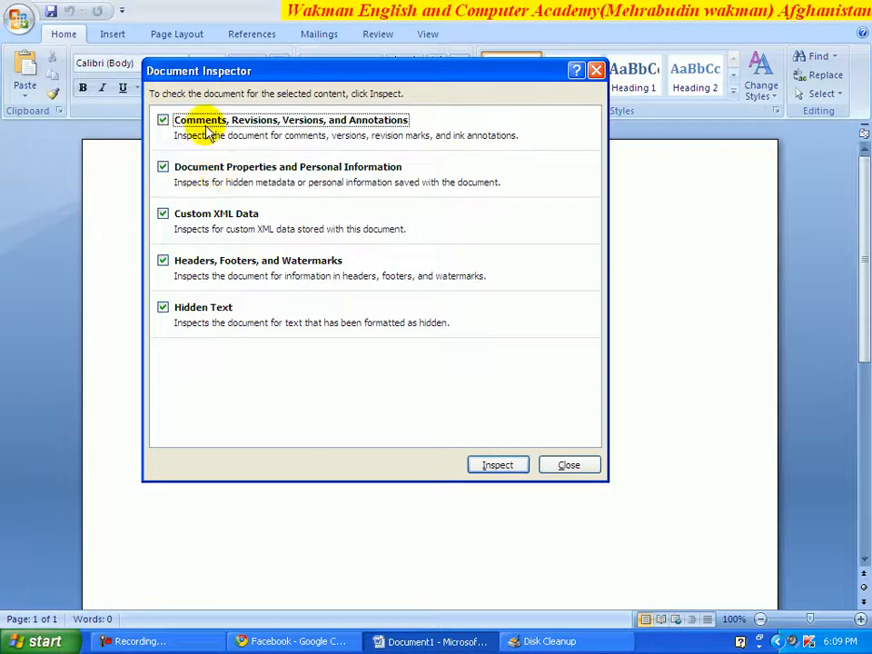
# - Close the Document Inspector and insert three sample paragraphs with =rand()
pyautogui.click(569, 465)
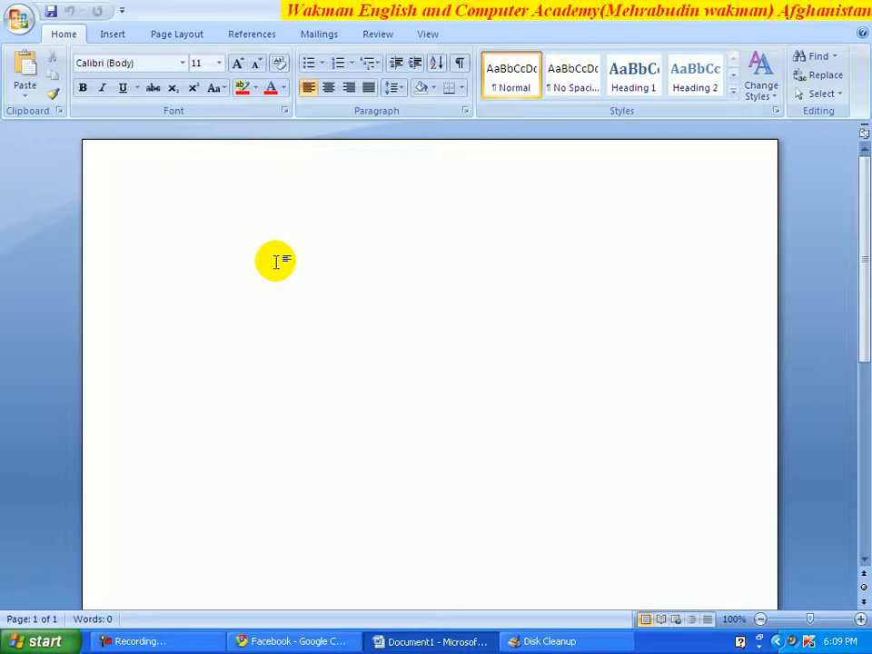
pyautogui.write('=rand')
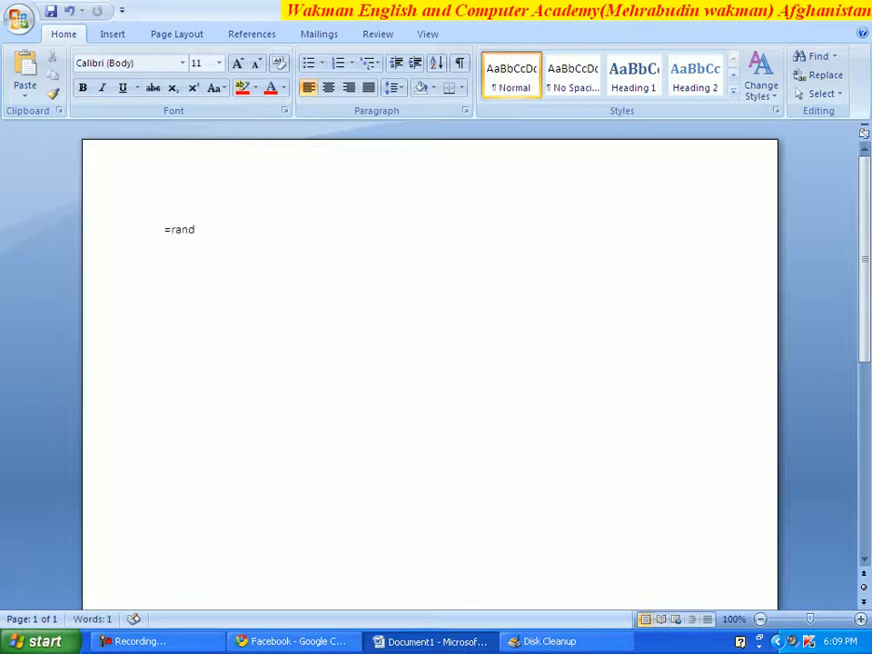
pyautogui.write('()')
pyautogui.press('Return')
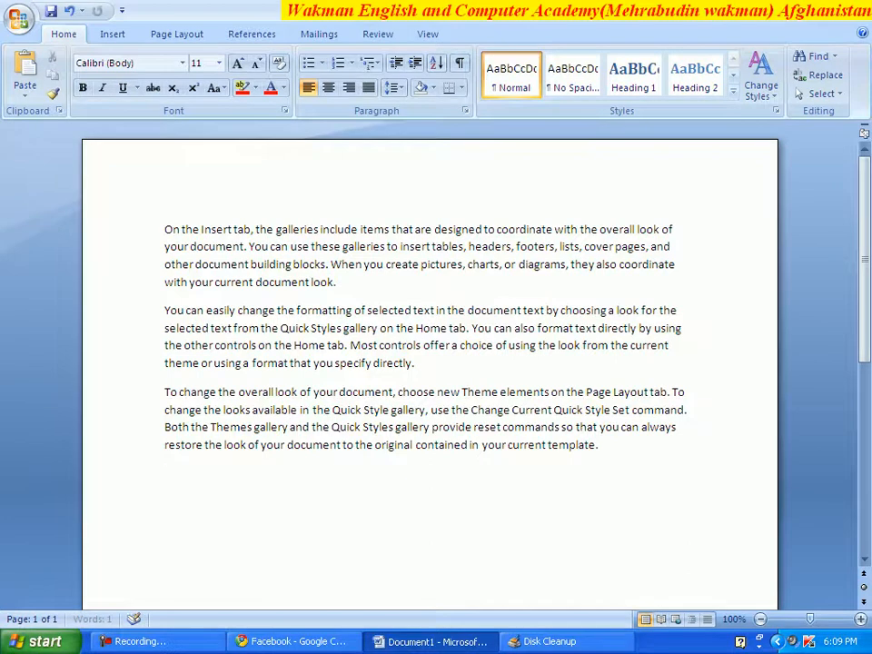
# - Show the Document Properties panel through Prepare > Properties
pyautogui.click(20, 20)
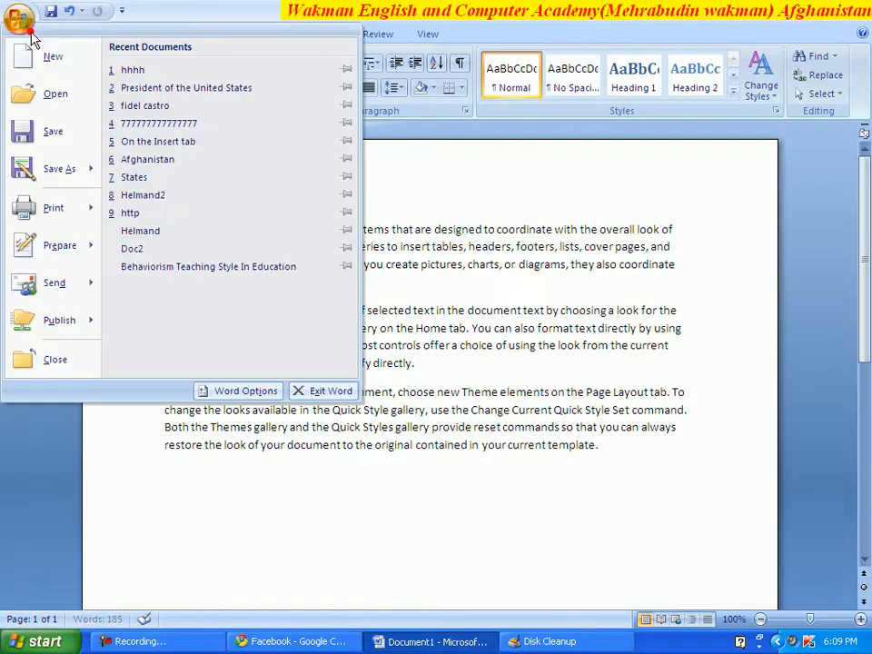
pyautogui.click(87, 251)
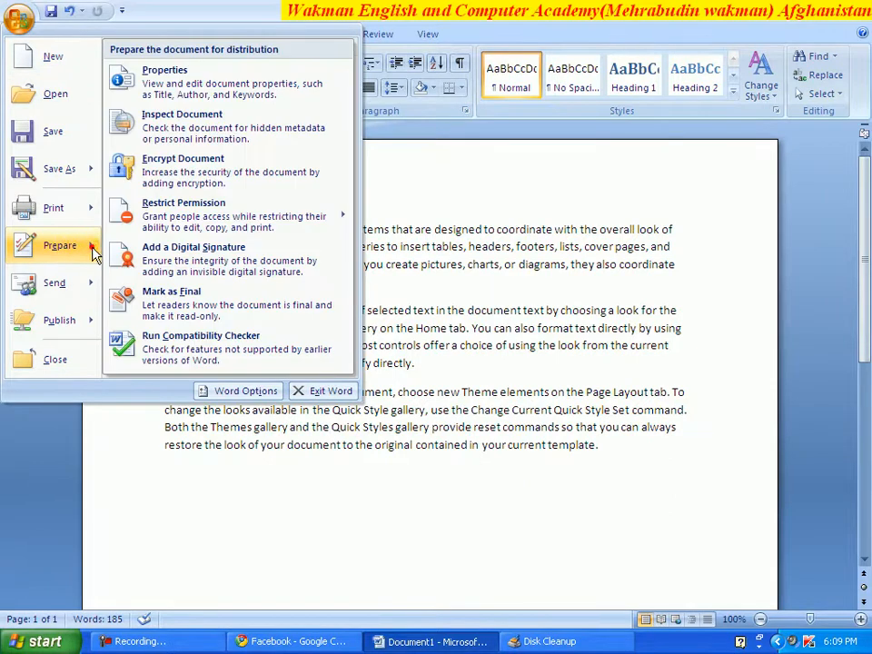
pyautogui.click(166, 80)
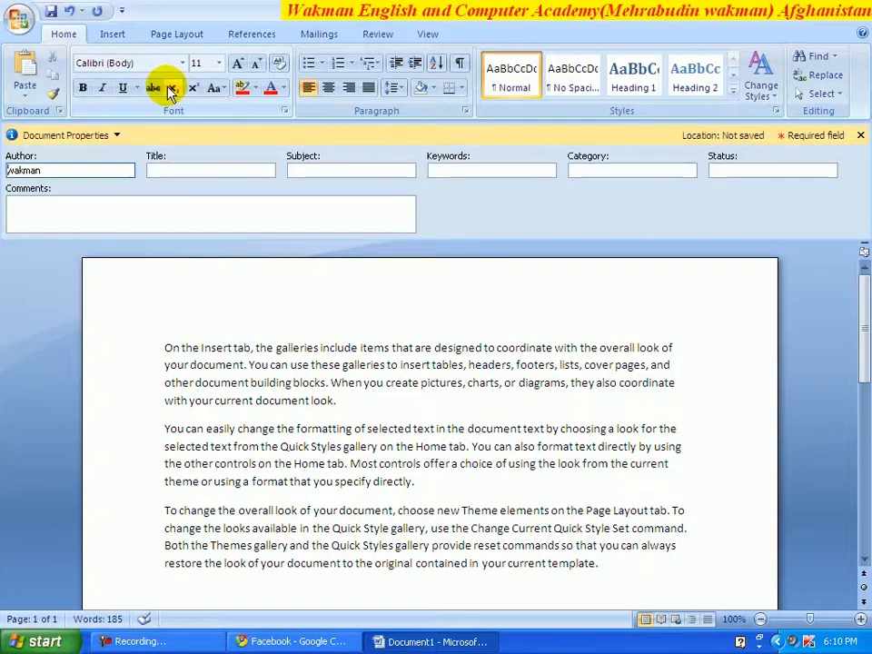
# - Enter title 'gfdfdf', subject 'dfsfsf' and keywords 'dfsdfsd' in the properties panel
pyautogui.click(86, 173)
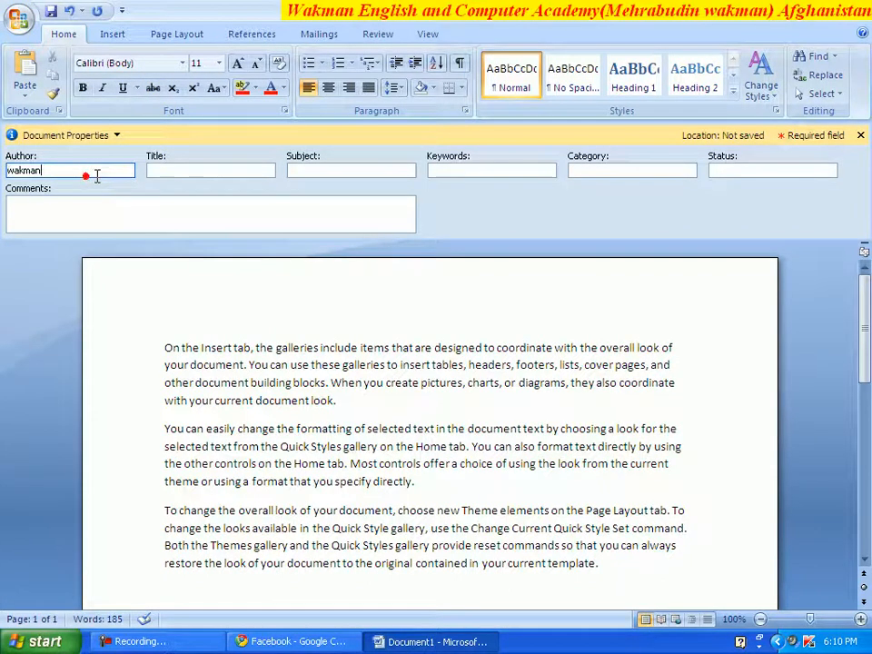
pyautogui.click(177, 174)
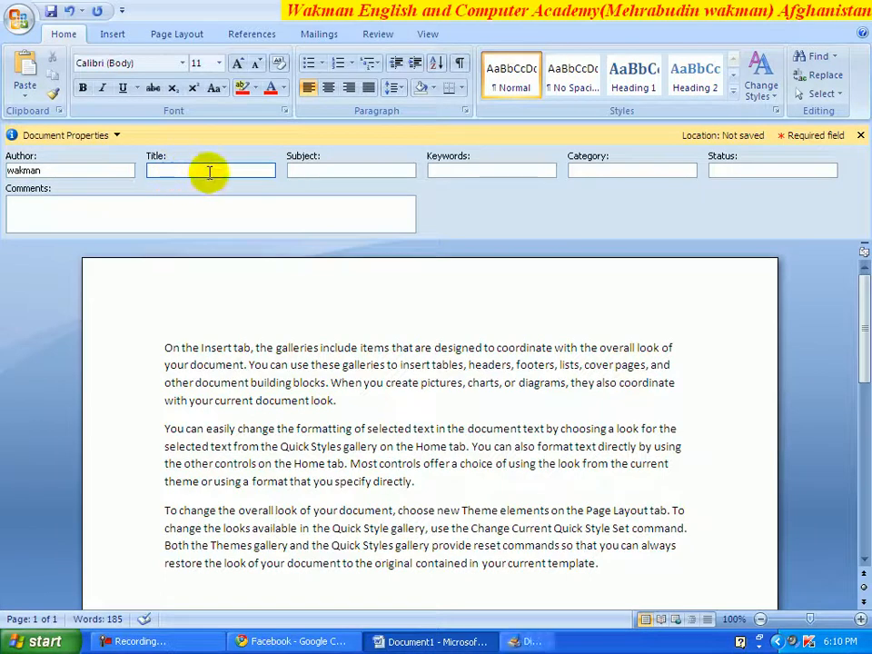
pyautogui.write('gfdfdf')
pyautogui.click(316, 170)
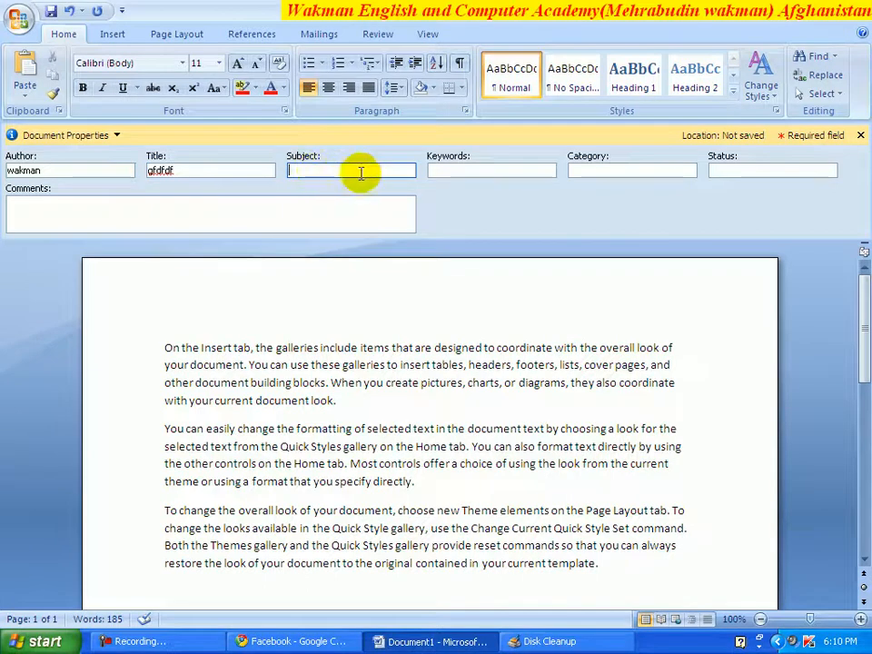
pyautogui.write('dfsfsf')
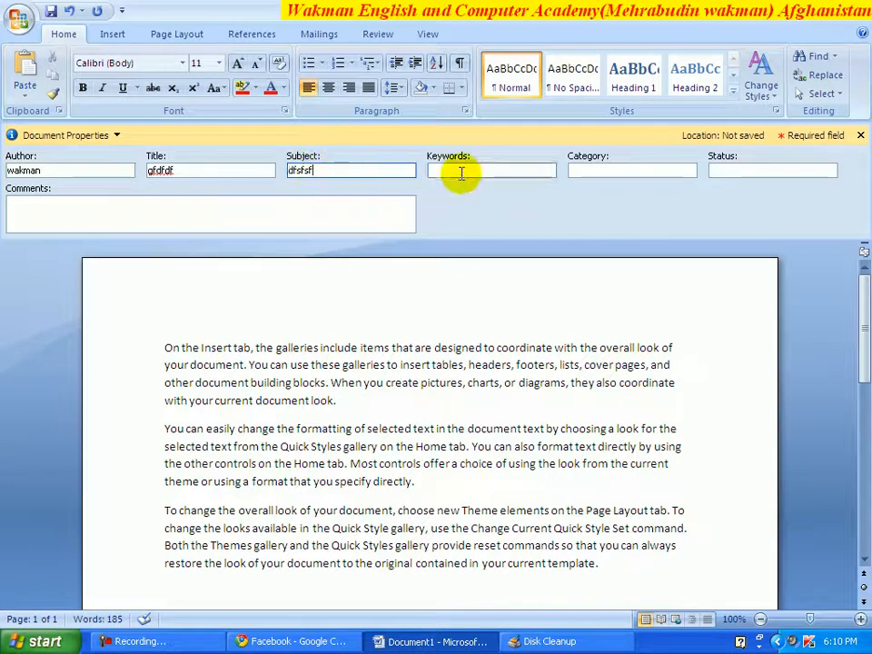
pyautogui.click(462, 173)
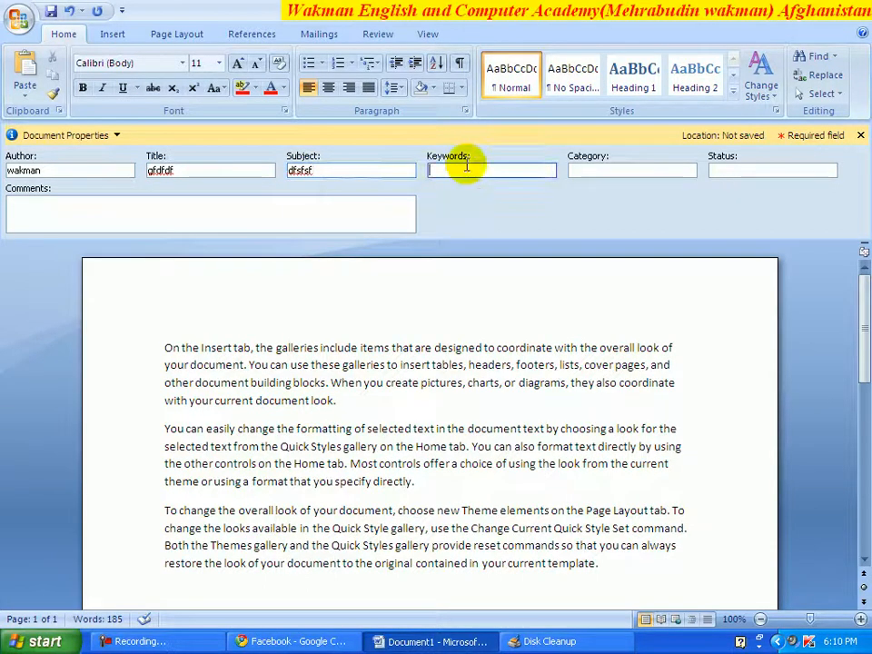
pyautogui.write('dfsdfsd')
# - Fill the remaining category, status and comments fields with 'dsfsfsd' and 'sdfsfs', then choose Save
pyautogui.click(609, 174)
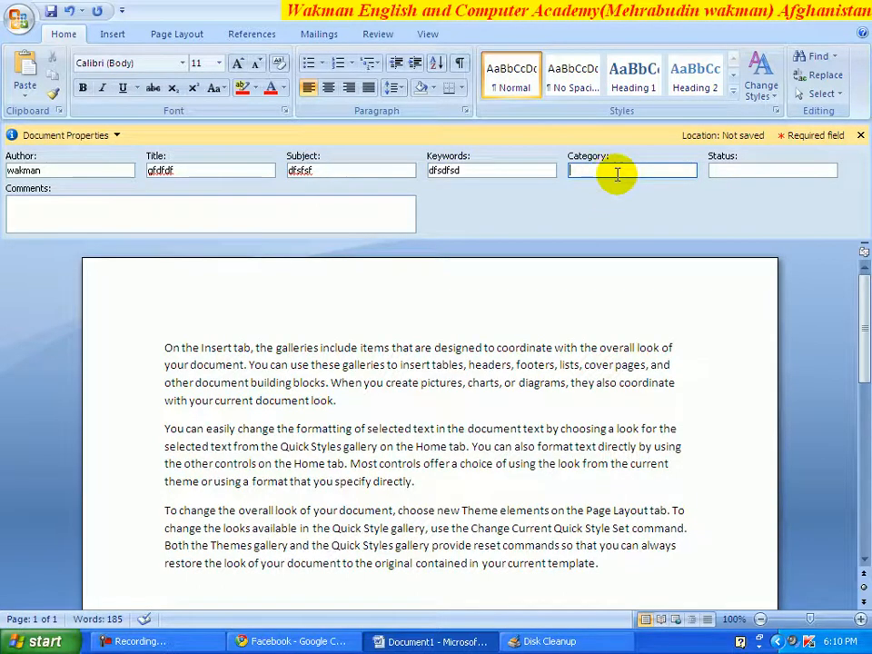
pyautogui.click(720, 175)
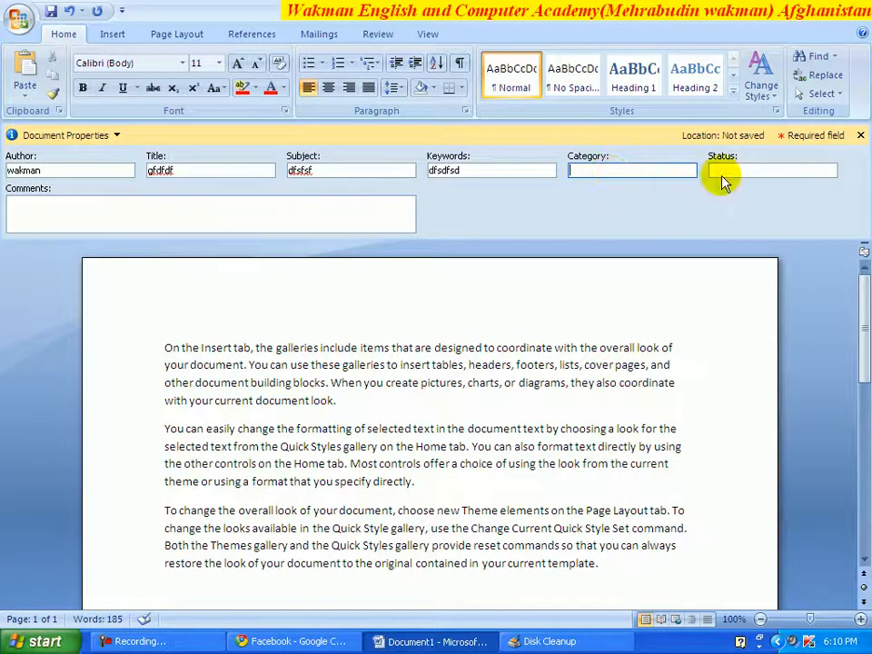
pyautogui.write('dsfsfsd')
pyautogui.click(324, 213)
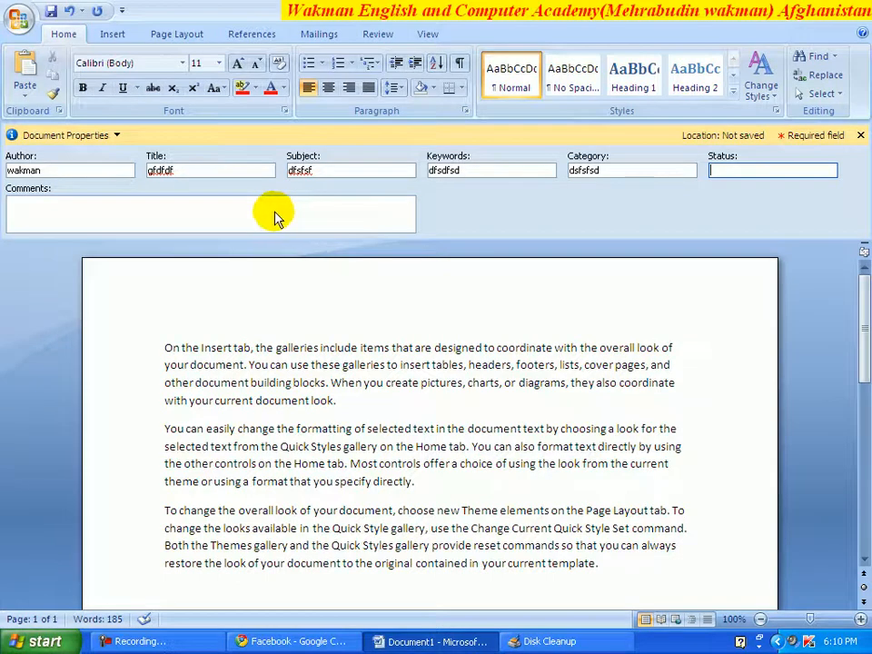
pyautogui.write('sdfsfs')
pyautogui.click(240, 210)
pyautogui.write('sdfsfs')
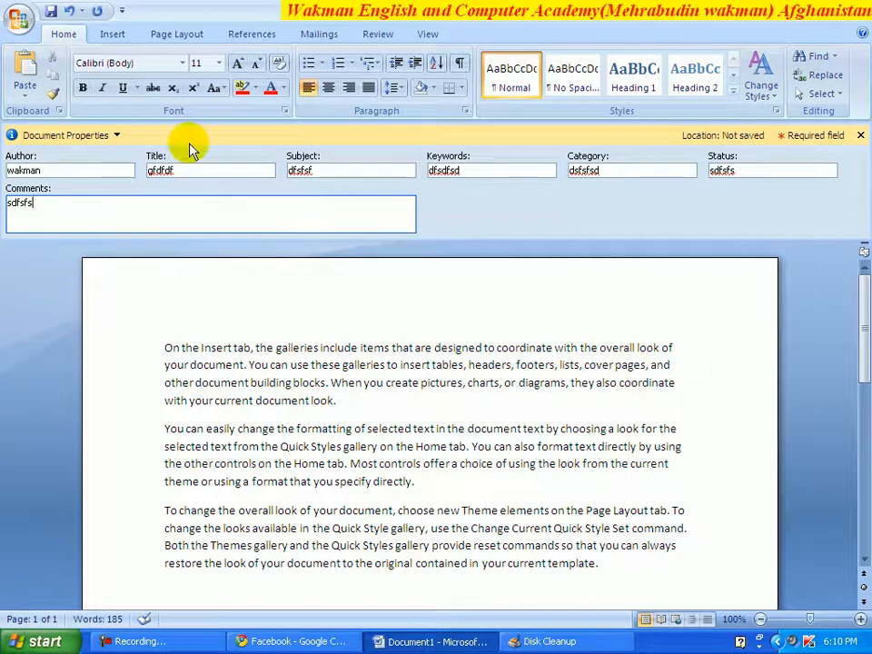
pyautogui.click(50, 13)
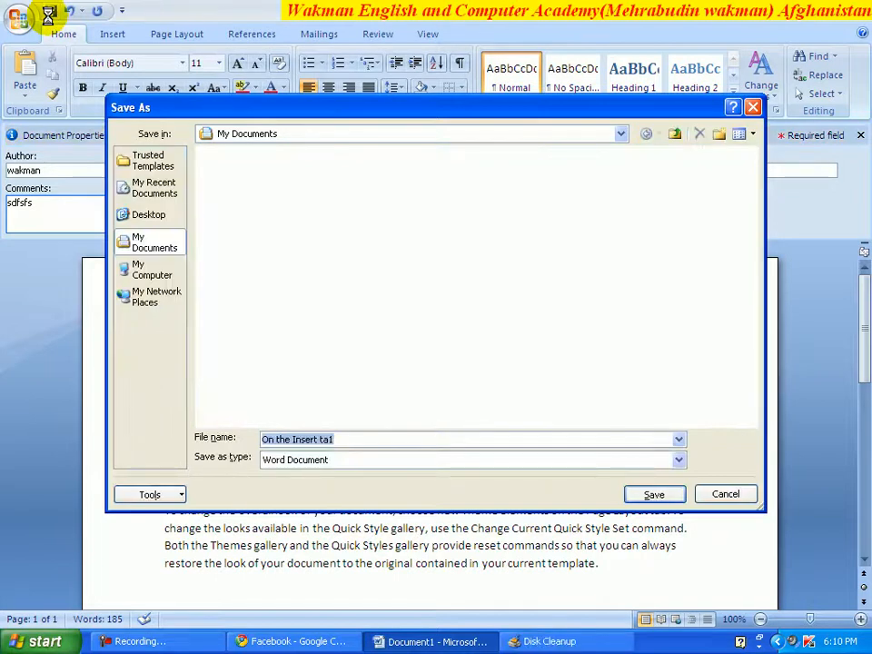
# - Save the document in My Documents under the file name 'wak'
pyautogui.write('wak')
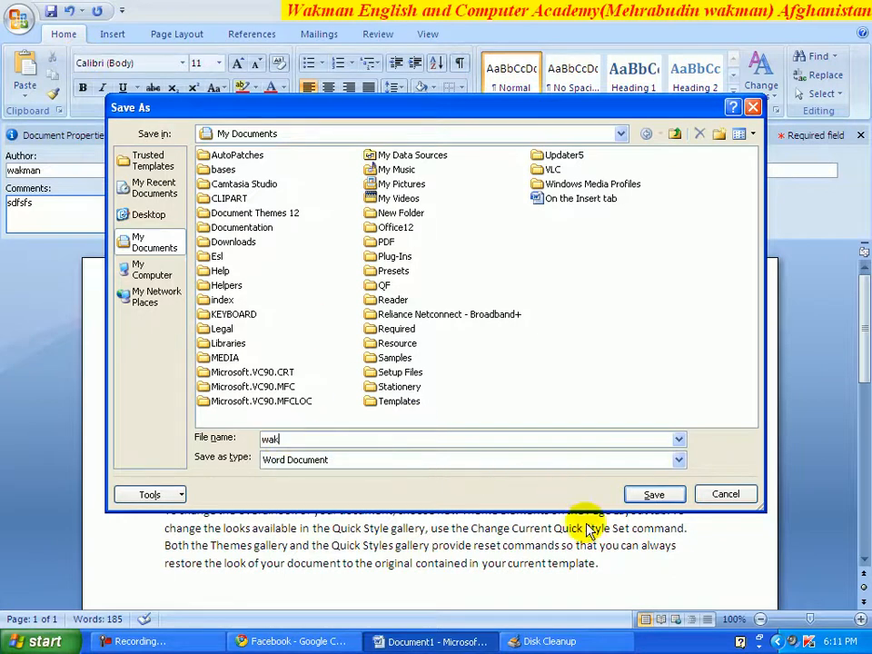
pyautogui.click(643, 495)
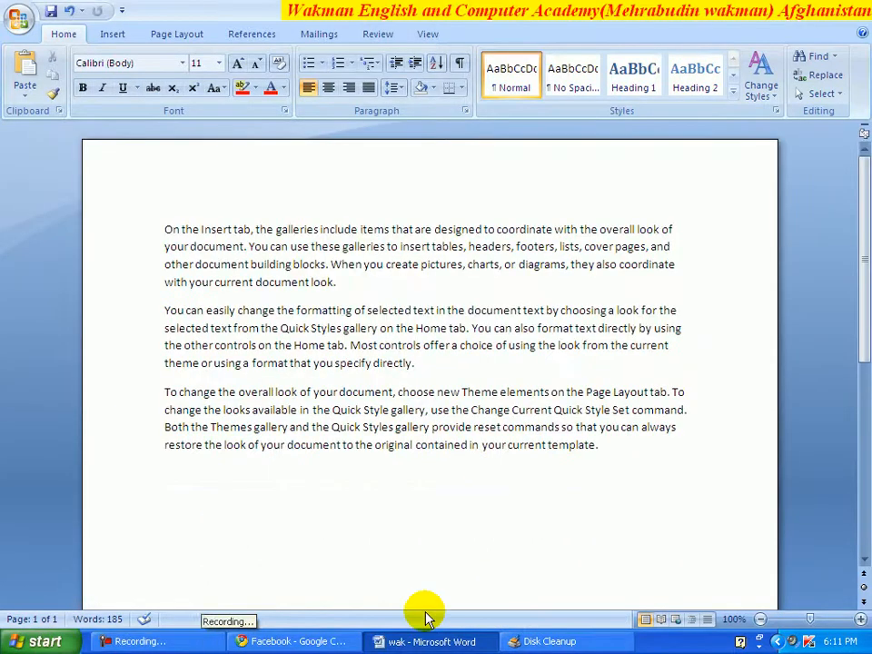
# - Cancel the Disk Cleanup scan and place the insertion point in the first paragraph
pyautogui.click(572, 643)
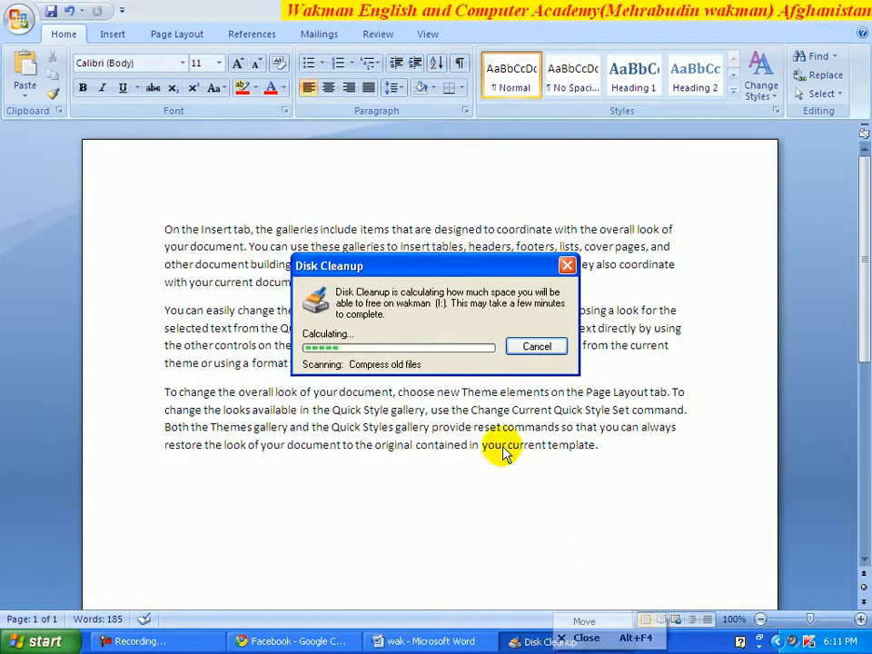
pyautogui.click(540, 347)
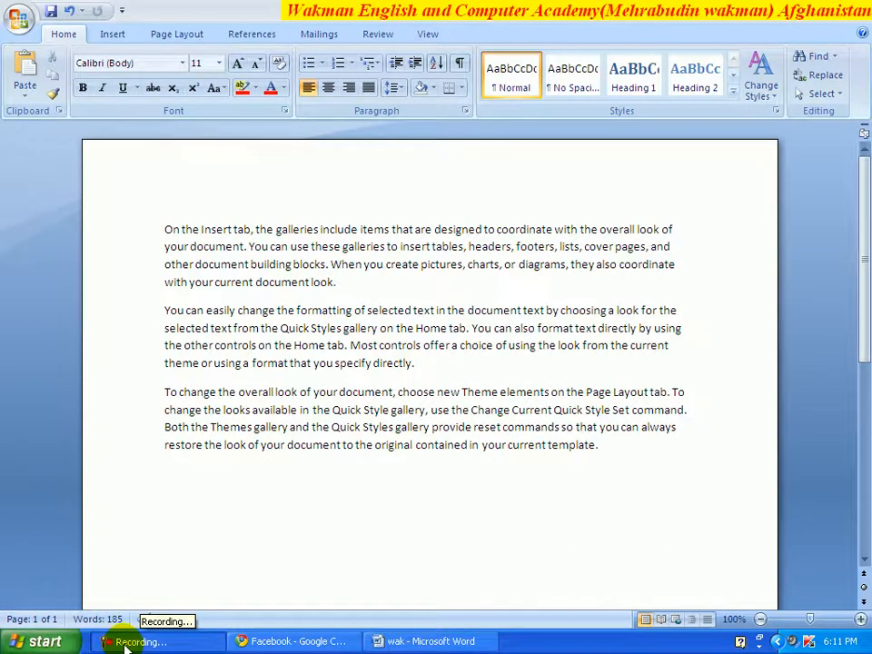
pyautogui.click(415, 305)
pyautogui.click(376, 223)
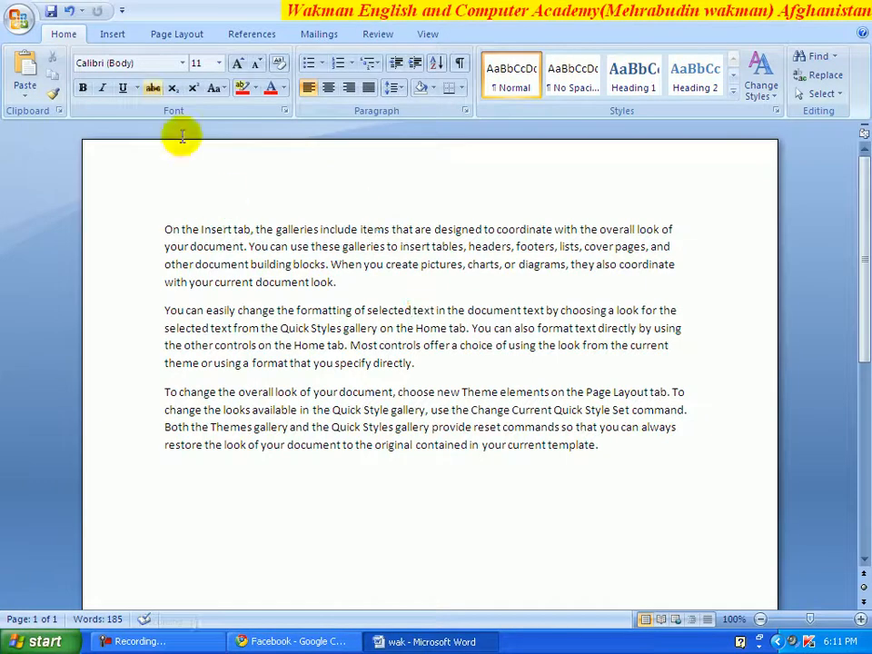
# - Insert a Blank header reading 'gdgdfgdfgdgdfgd' and return to the body text
pyautogui.click(113, 36)
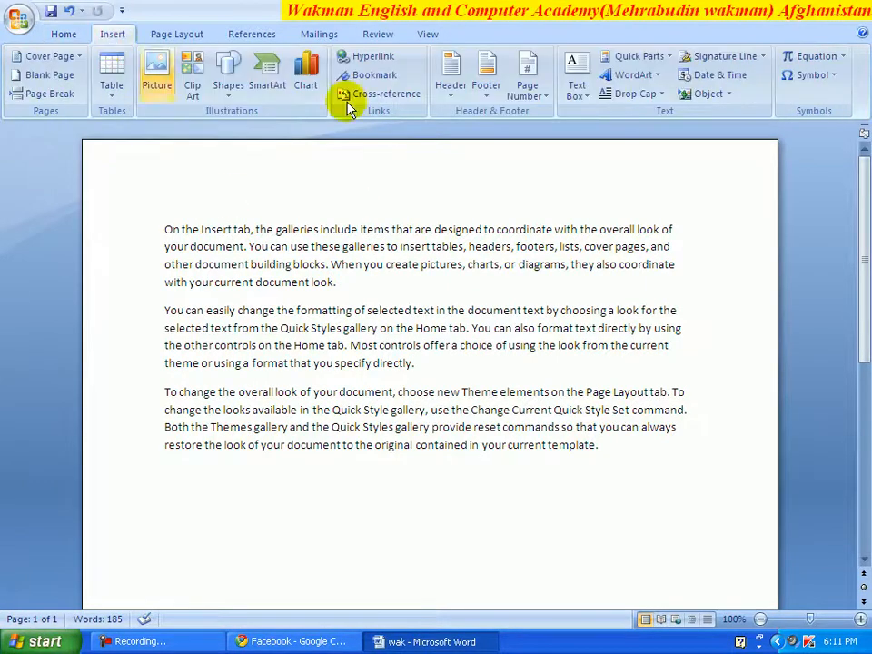
pyautogui.click(451, 89)
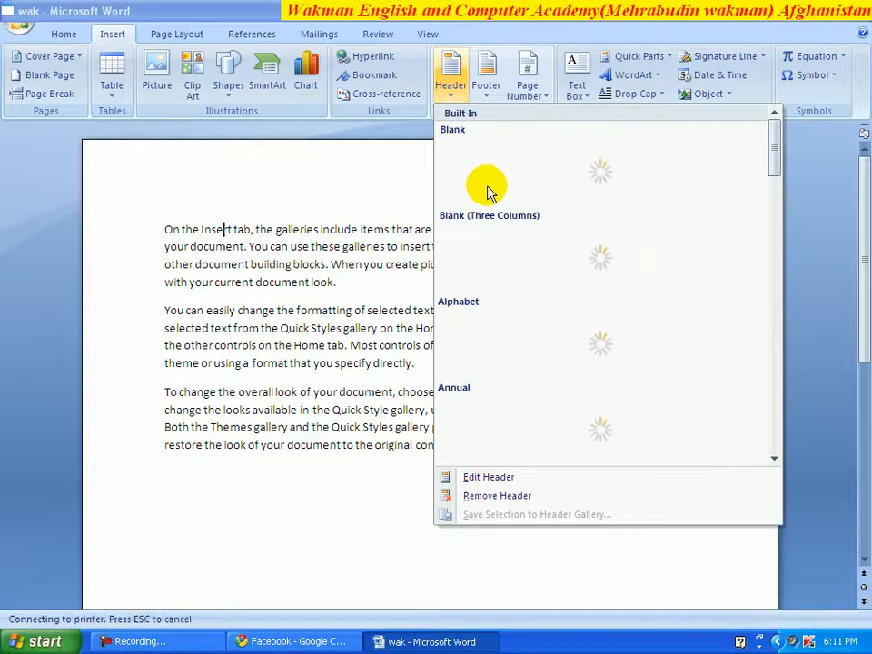
pyautogui.click(488, 189)
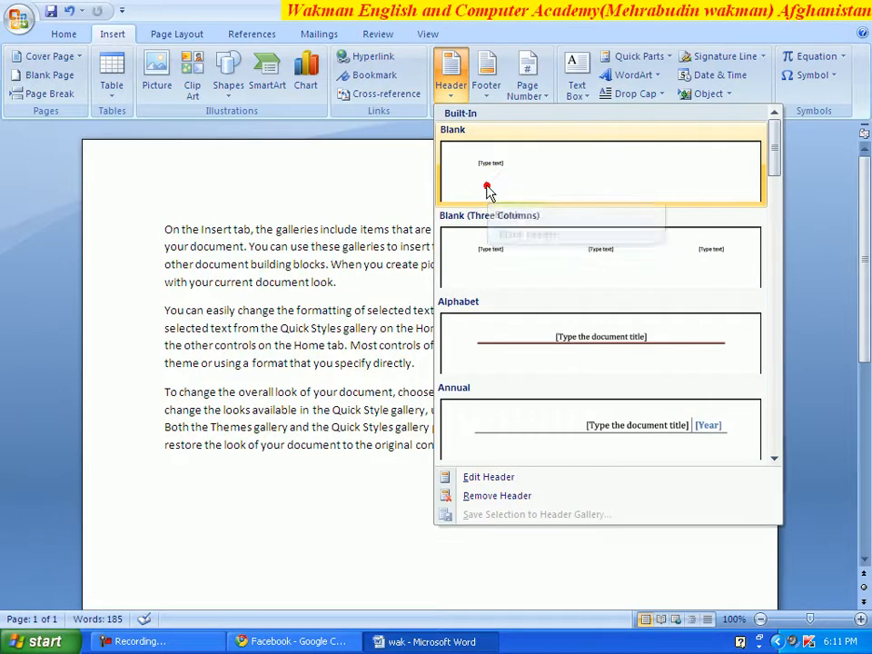
pyautogui.write('gdg')
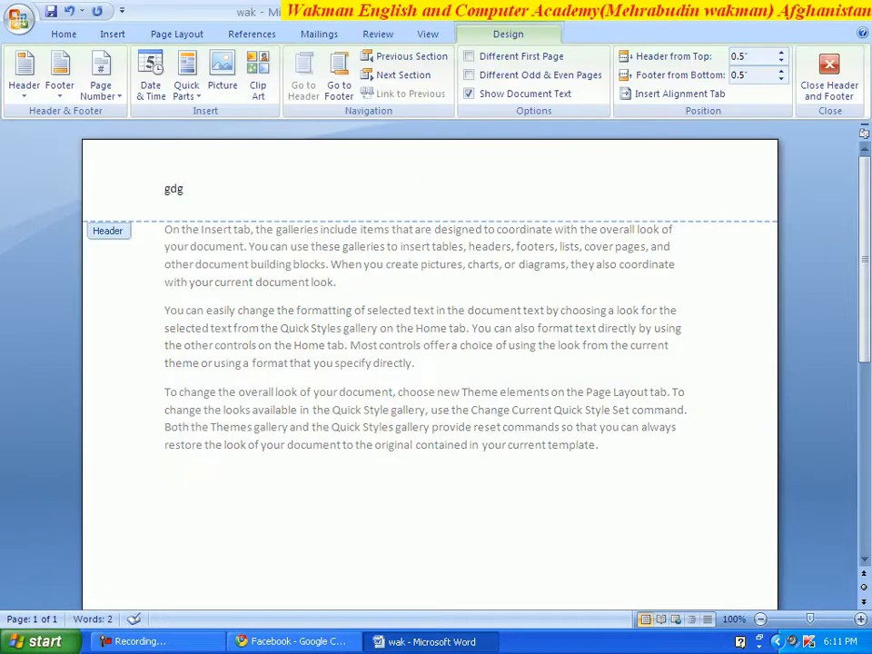
pyautogui.write('dfgdfgdgdfgd')
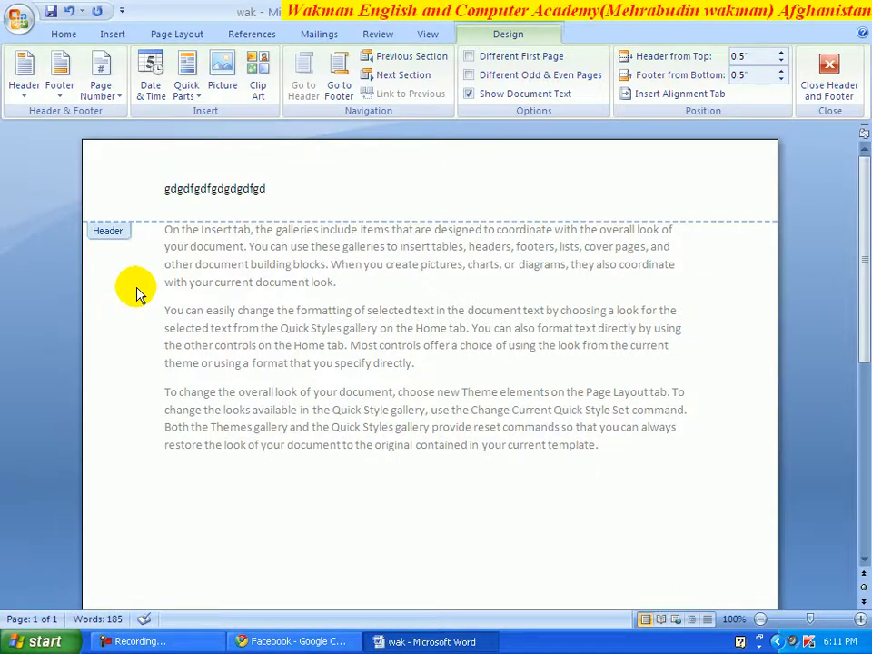
pyautogui.doubleClick(139, 307)
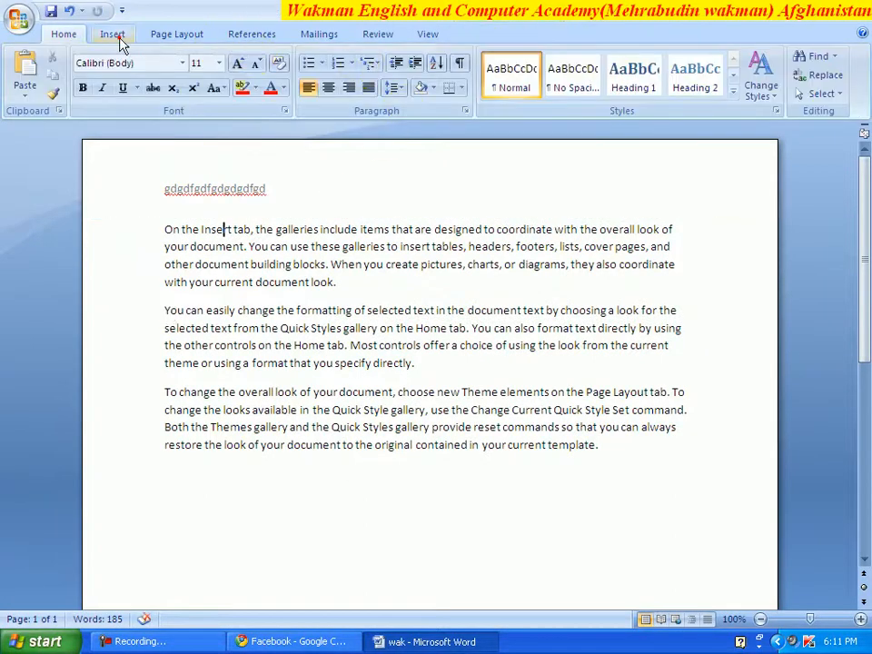
# - Add a Blank footer reading 'hfgdhdfhdhdhg', return to the body, and select 'galleries include'
pyautogui.click(116, 36)
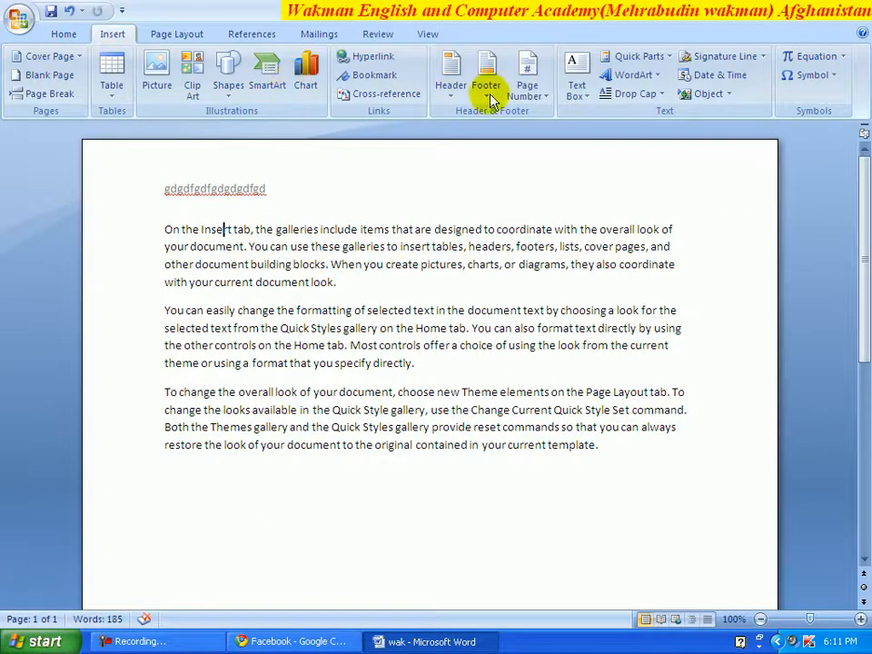
pyautogui.click(487, 83)
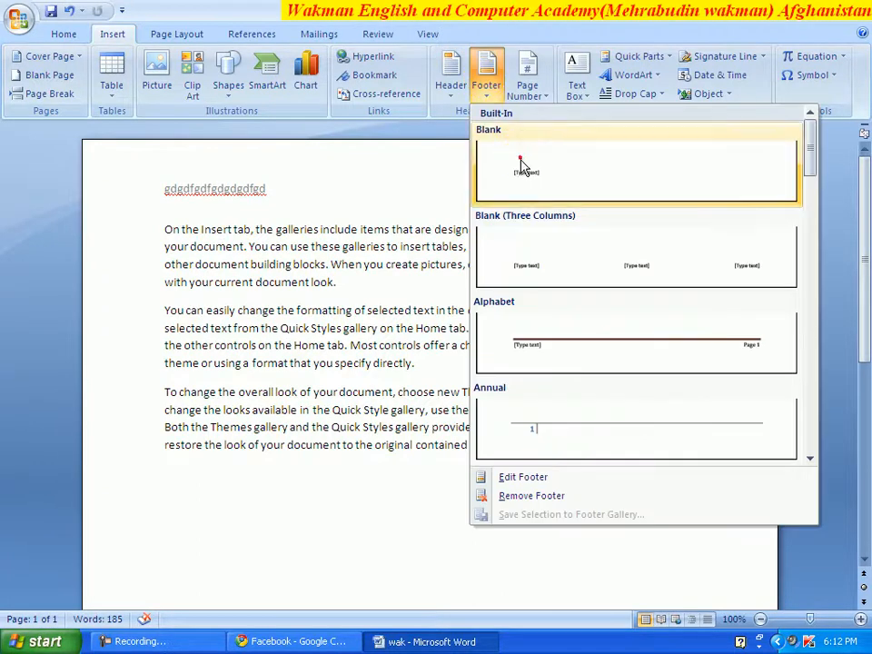
pyautogui.click(522, 164)
pyautogui.write('h')
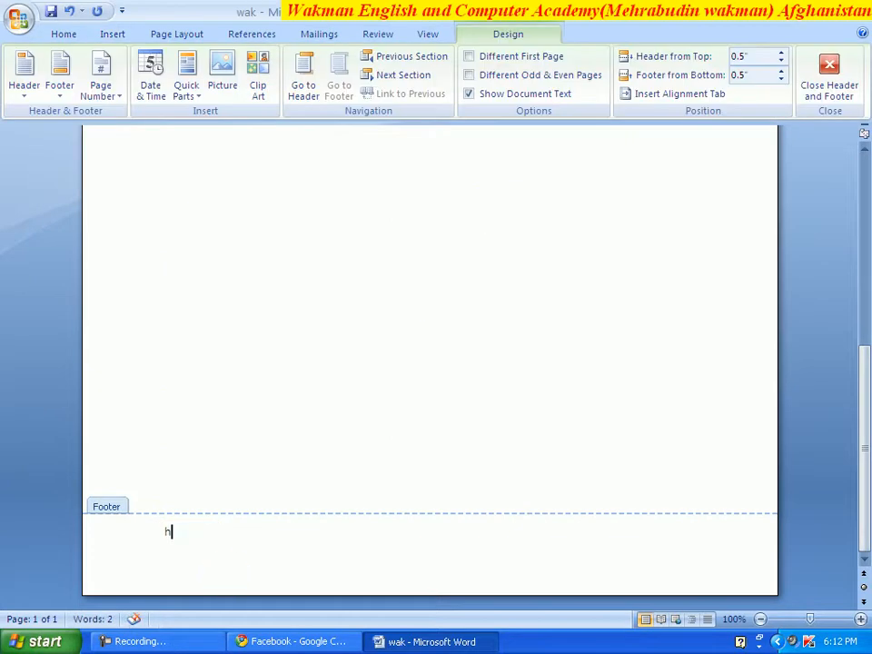
pyautogui.write('fgdhdfhdhdhg')
pyautogui.click(262, 369)
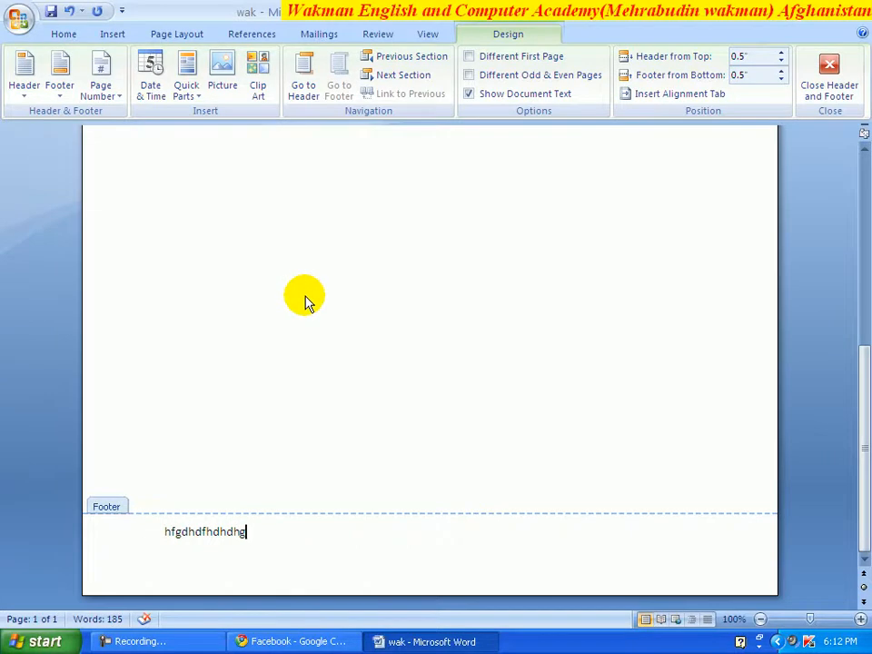
pyautogui.scroll(8, 305, 296)
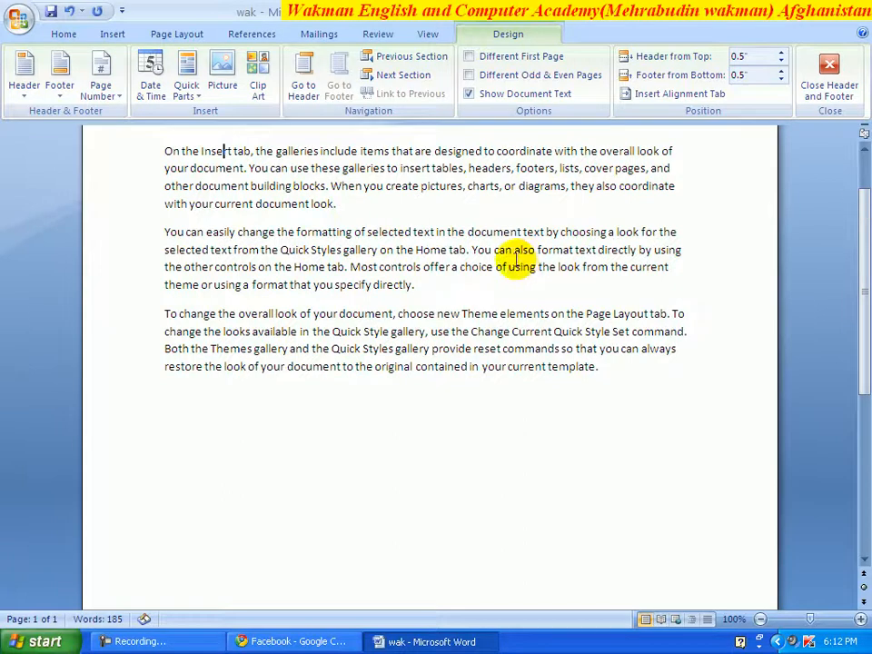
pyautogui.doubleClick(515, 266)
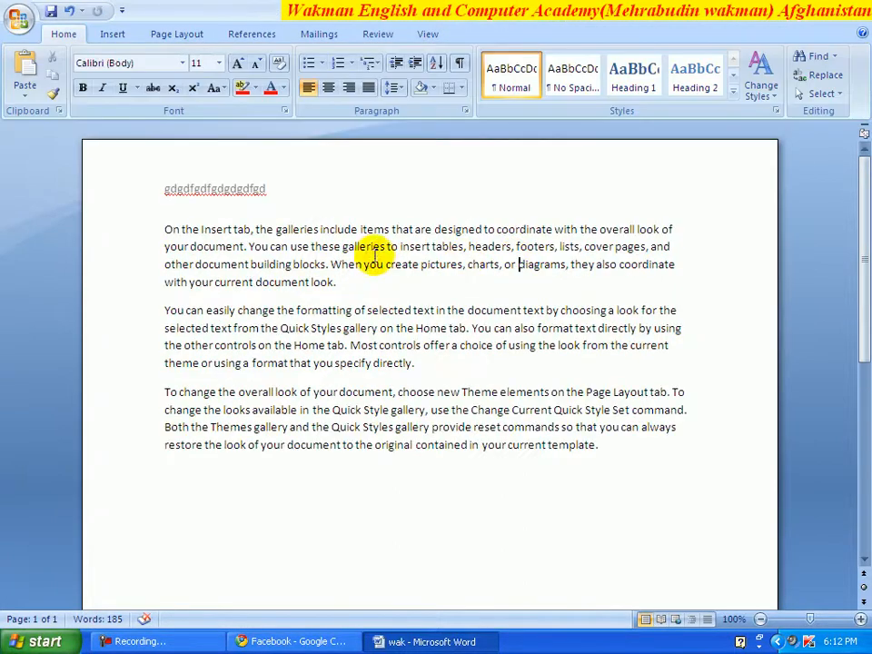
pyautogui.moveTo(359, 229); pyautogui.dragTo(283, 229)
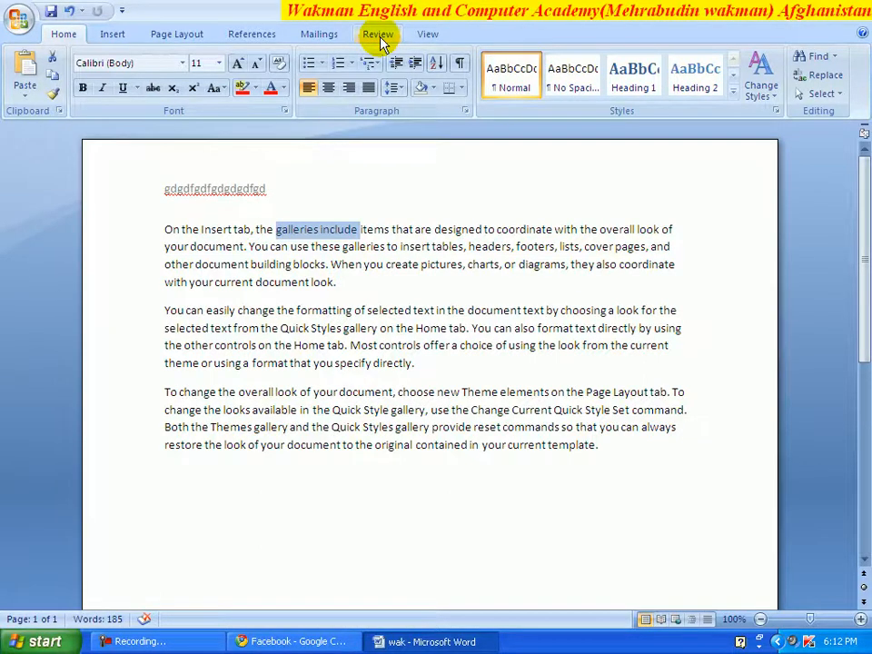
# - Attach a new comment reading 'agererwr' to the selected words 'galleries include'
pyautogui.click(380, 39)
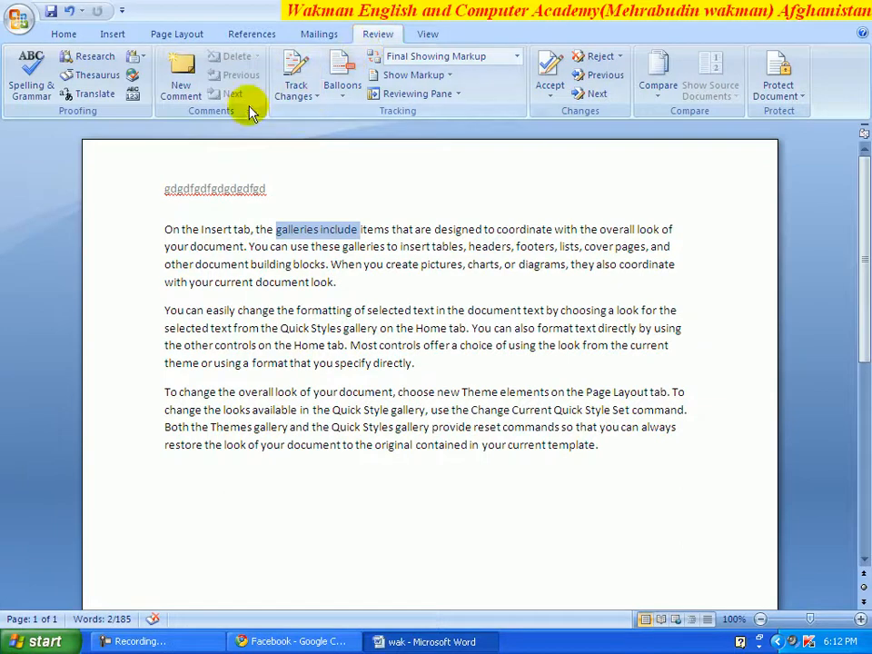
pyautogui.click(187, 90)
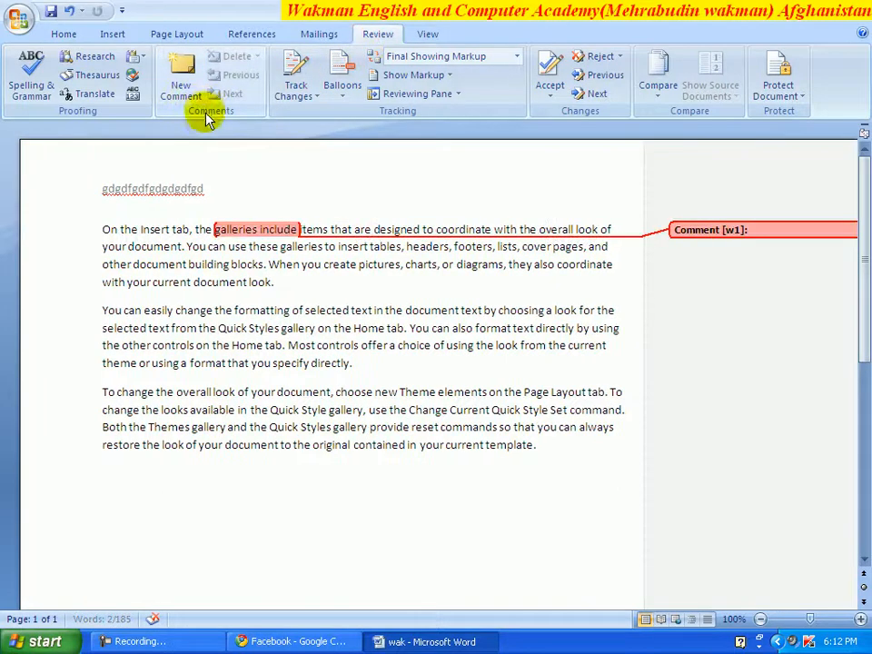
pyautogui.click(767, 232)
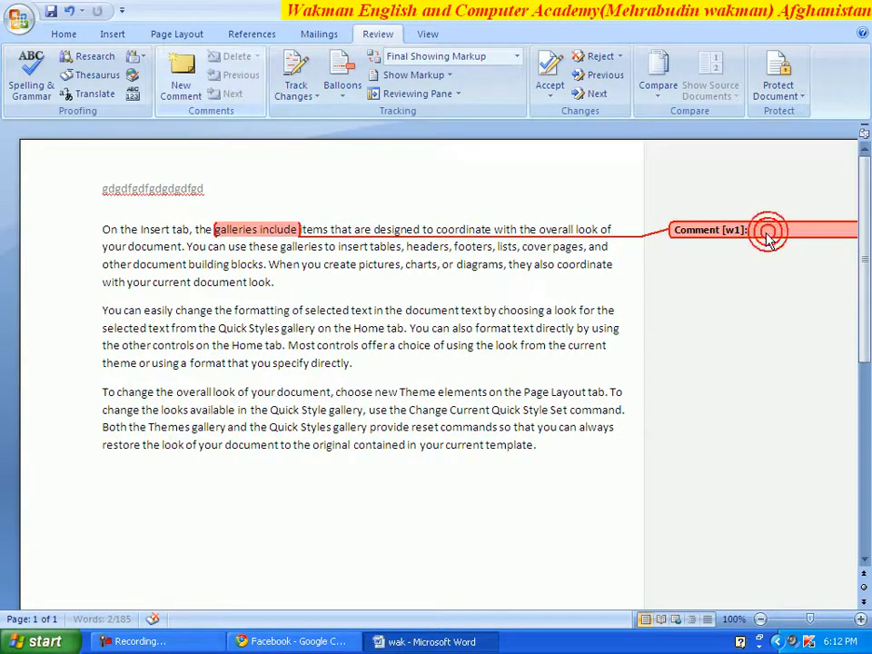
pyautogui.click(763, 235)
pyautogui.write('a')
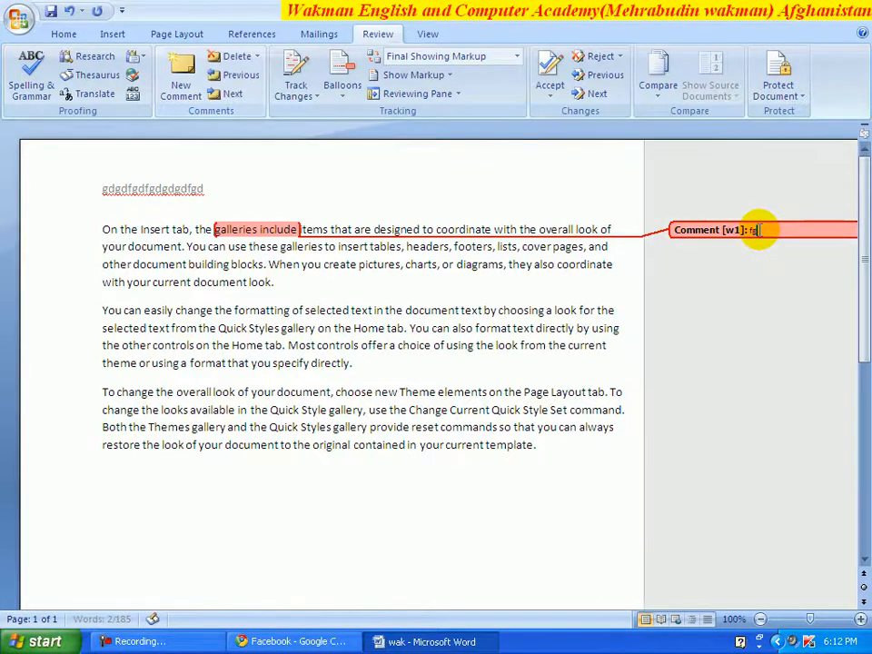
pyautogui.write('gererwr')
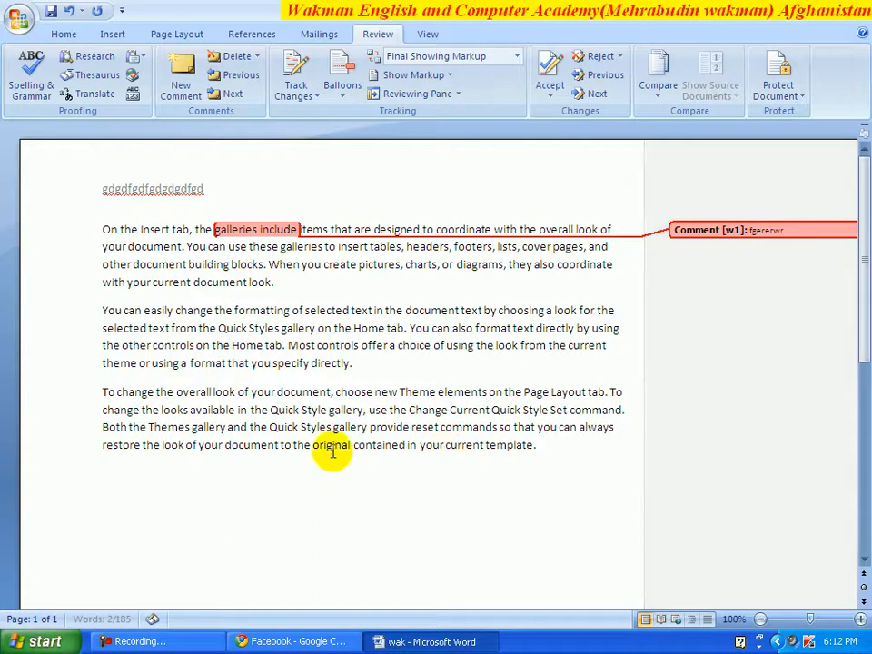
pyautogui.click(366, 365)
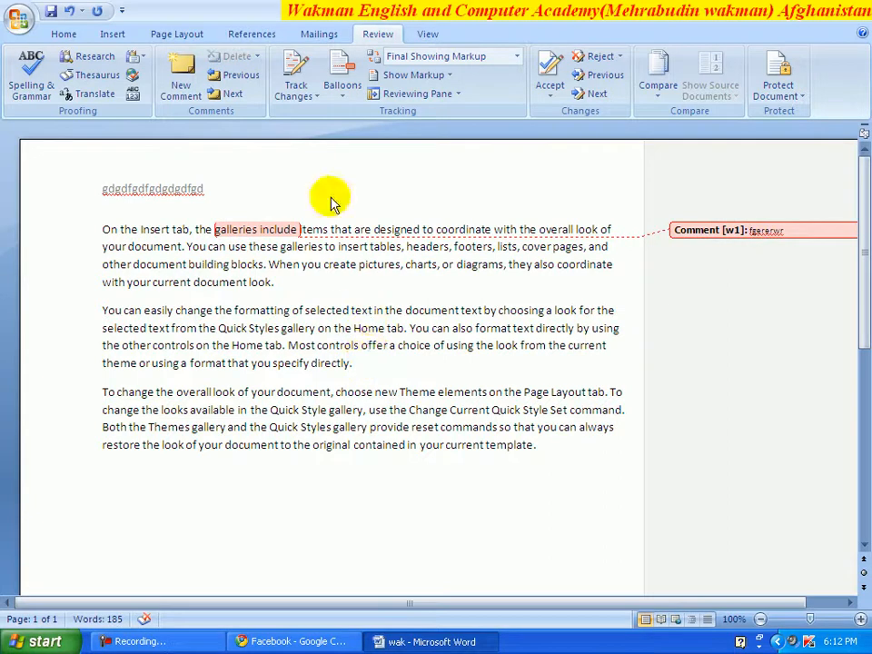
pyautogui.click(168, 37)
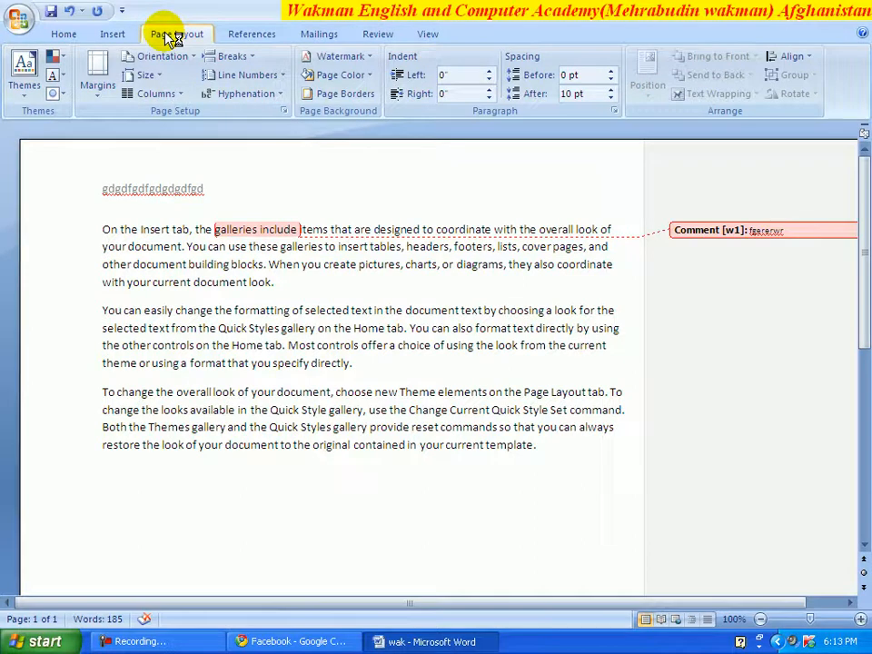
# - Apply a custom diagonal, semitransparent Calibri text watermark showing the author's name
pyautogui.click(370, 60)
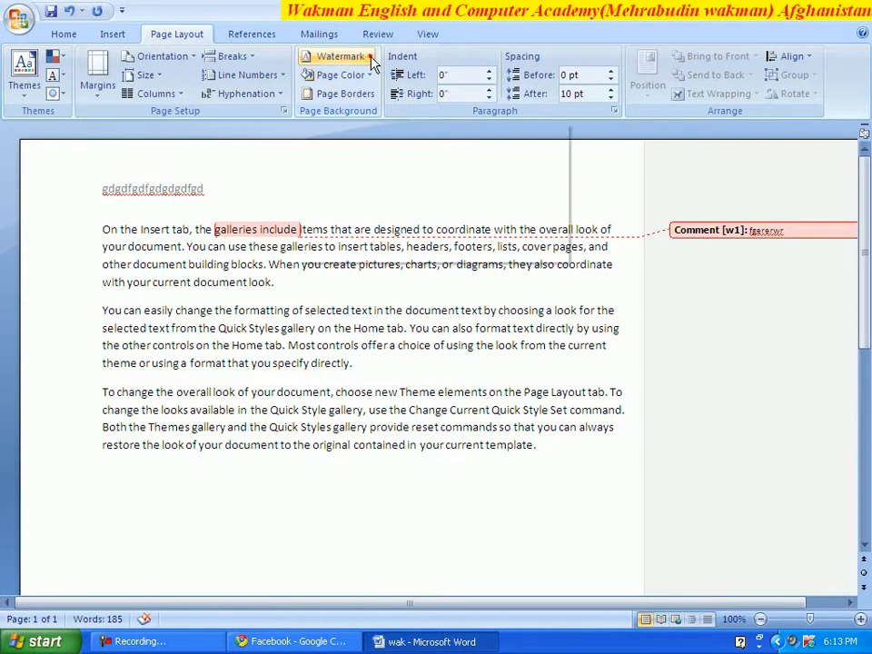
pyautogui.click(371, 58)
pyautogui.click(373, 60)
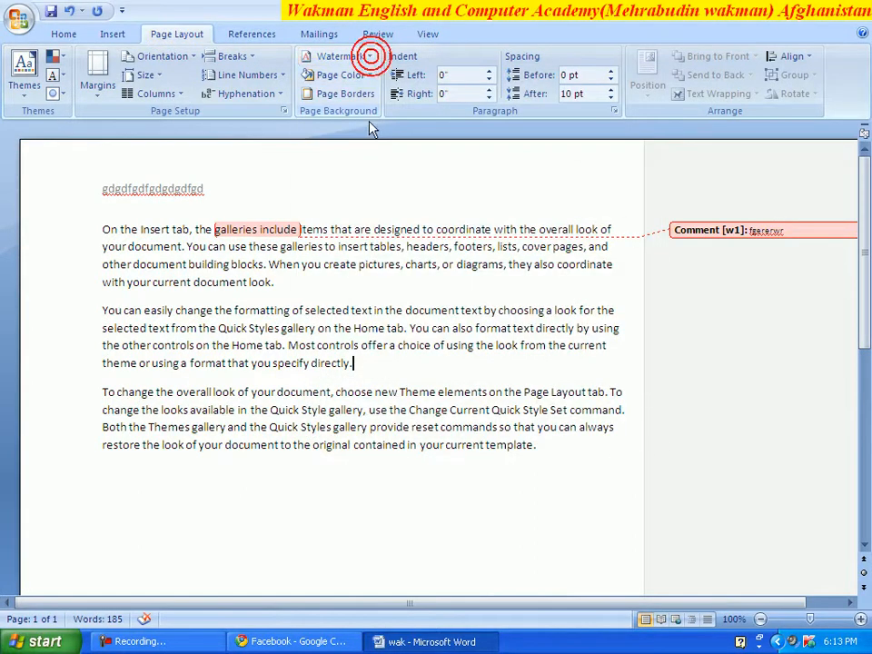
pyautogui.click(370, 54)
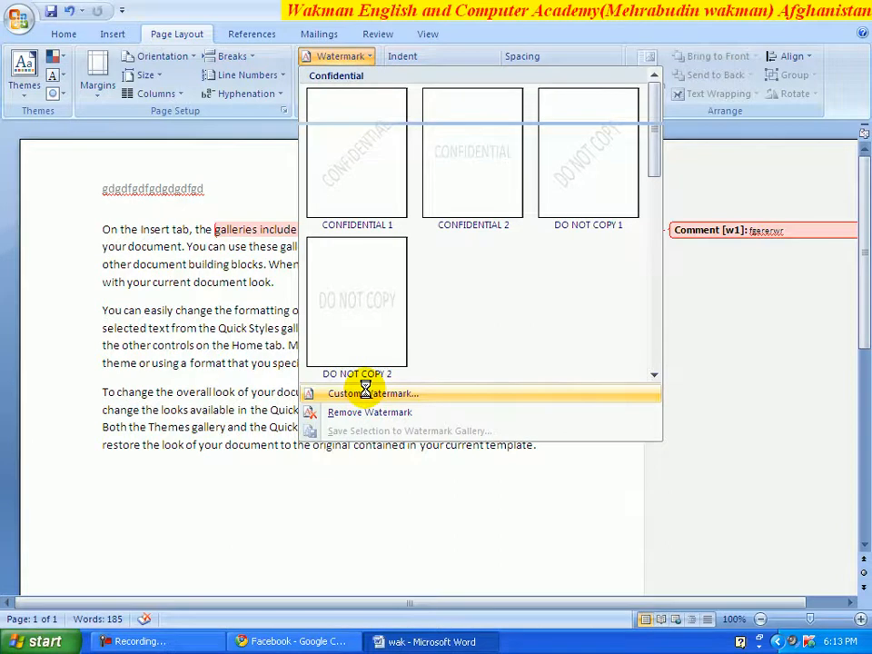
pyautogui.click(364, 392)
pyautogui.click(301, 280)
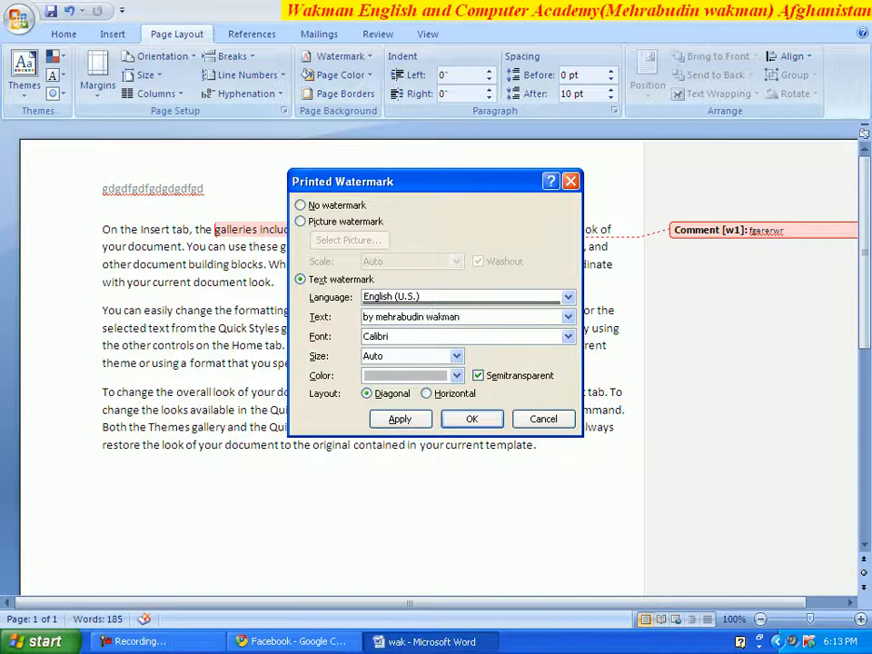
pyautogui.click(482, 418)
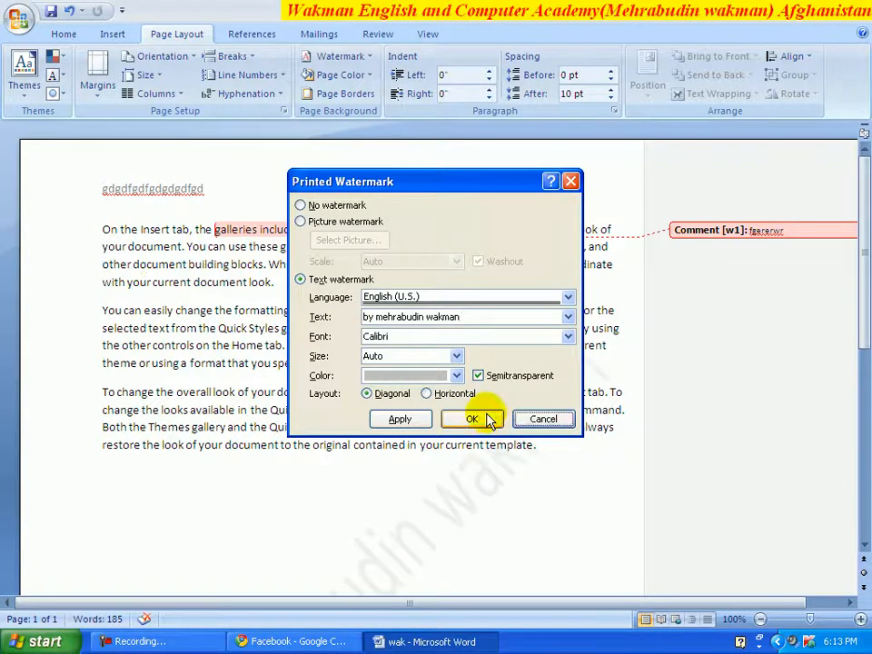
pyautogui.scroll(-4, 565, 300)
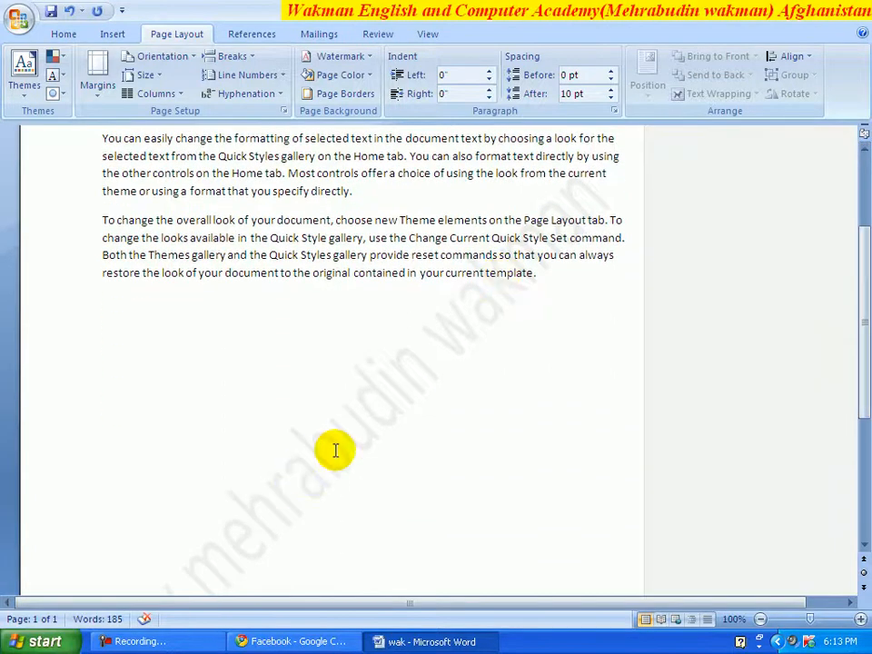
# - Format the third paragraph's first two sentences as Hidden text via the Font dialog
pyautogui.moveTo(863, 354); pyautogui.dragTo(865, 327)
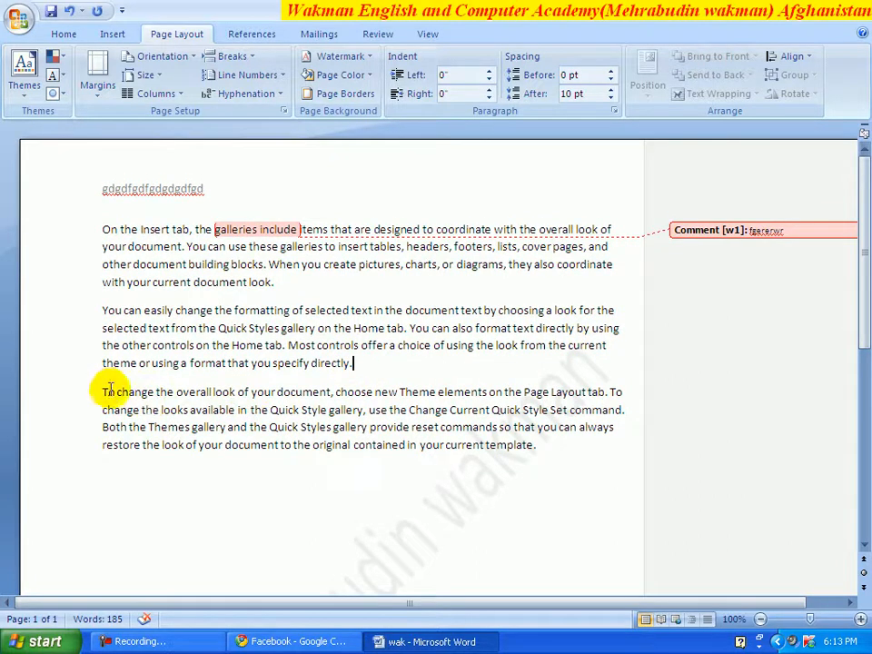
pyautogui.moveTo(101, 393); pyautogui.dragTo(608, 405)
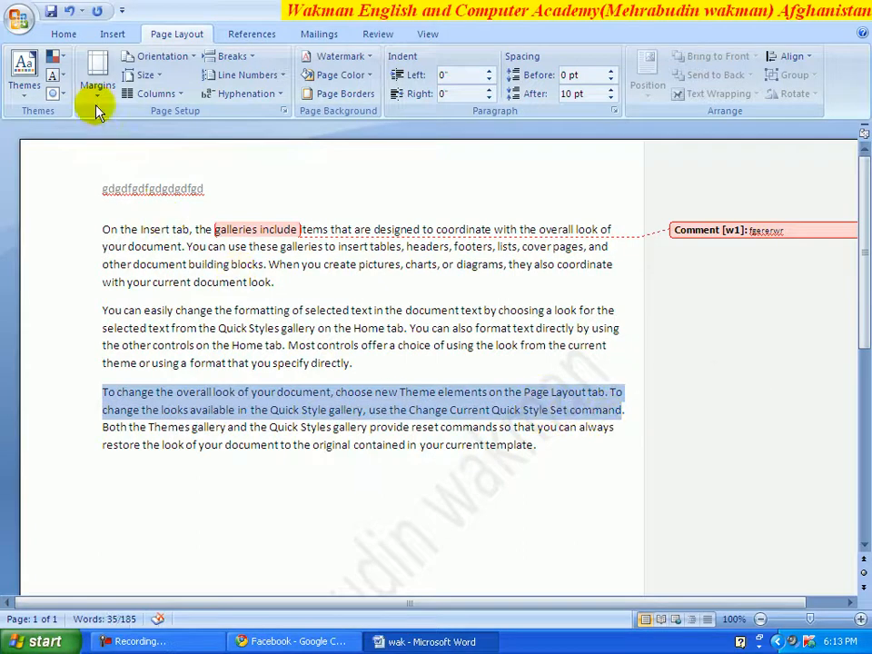
pyautogui.click(62, 34)
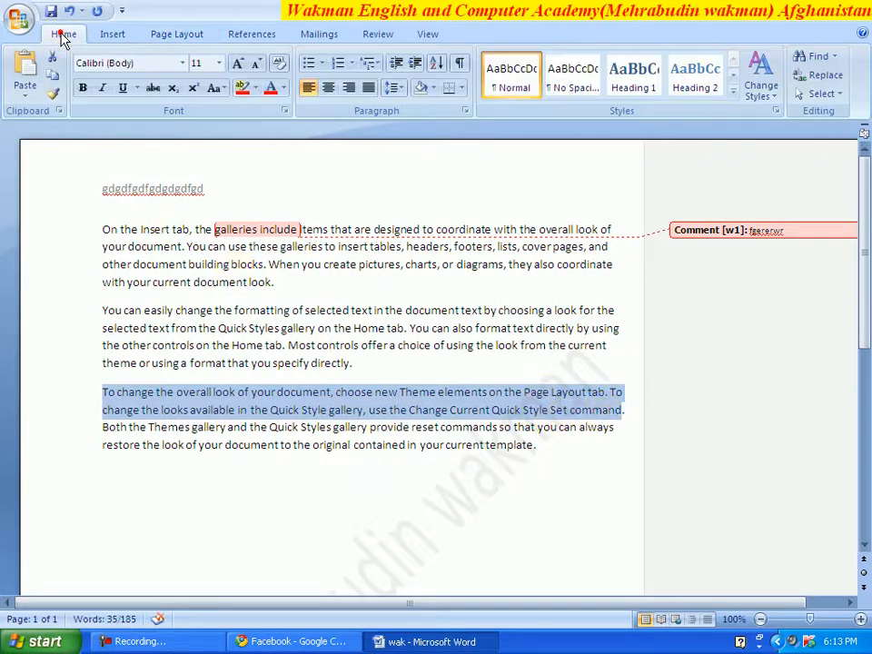
pyautogui.click(286, 111)
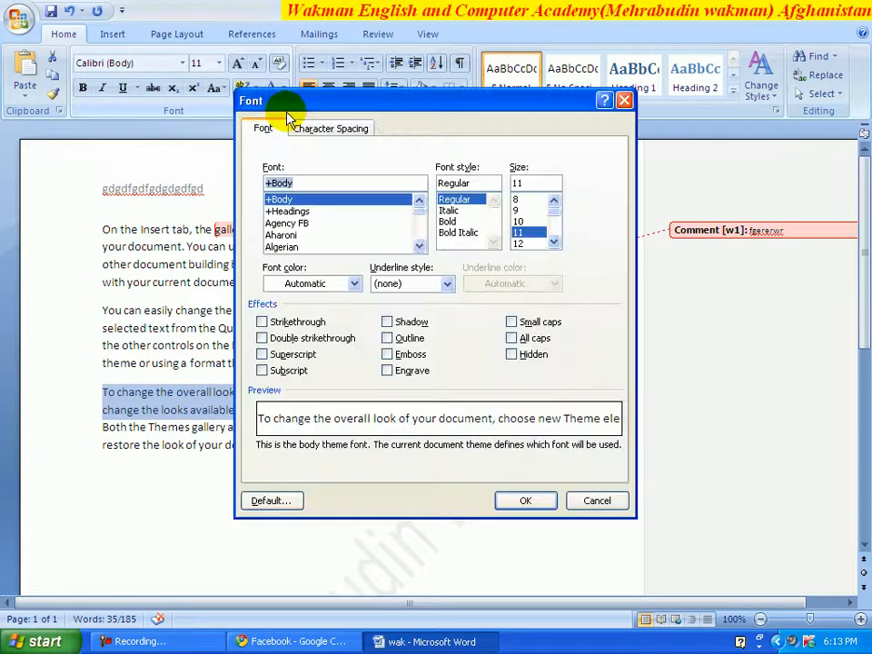
pyautogui.click(512, 355)
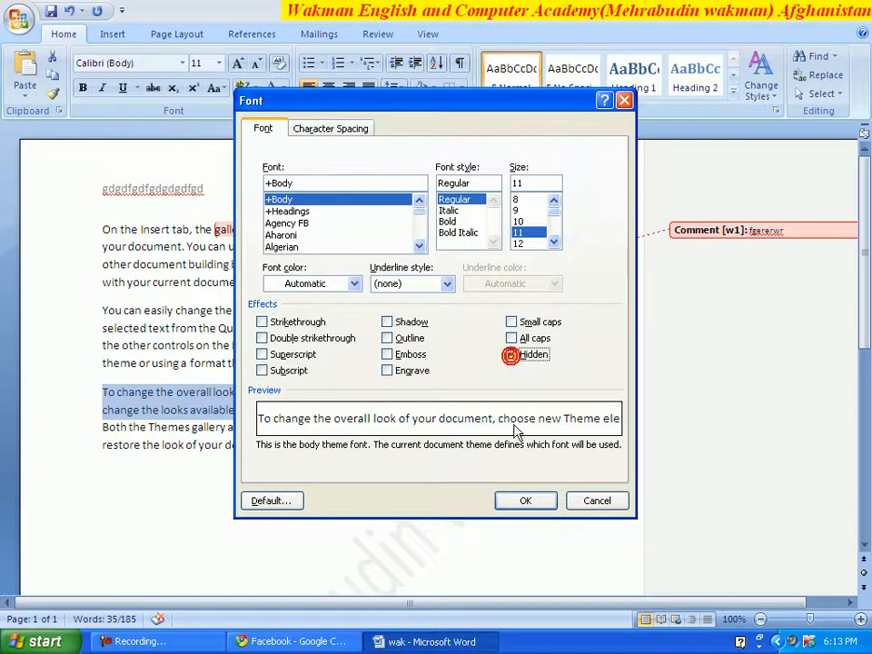
pyautogui.click(523, 500)
pyautogui.click(394, 462)
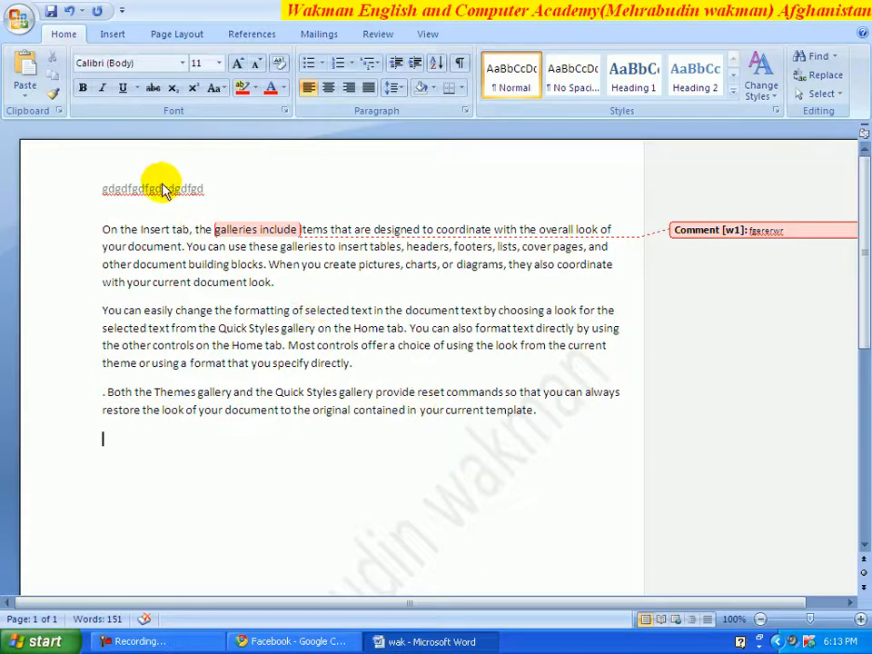
# - Save wak with its hidden third paragraph, then close the document and reopen it
pyautogui.moveTo(866, 287); pyautogui.dragTo(866, 484)
pyautogui.moveTo(862, 432); pyautogui.dragTo(869, 226)
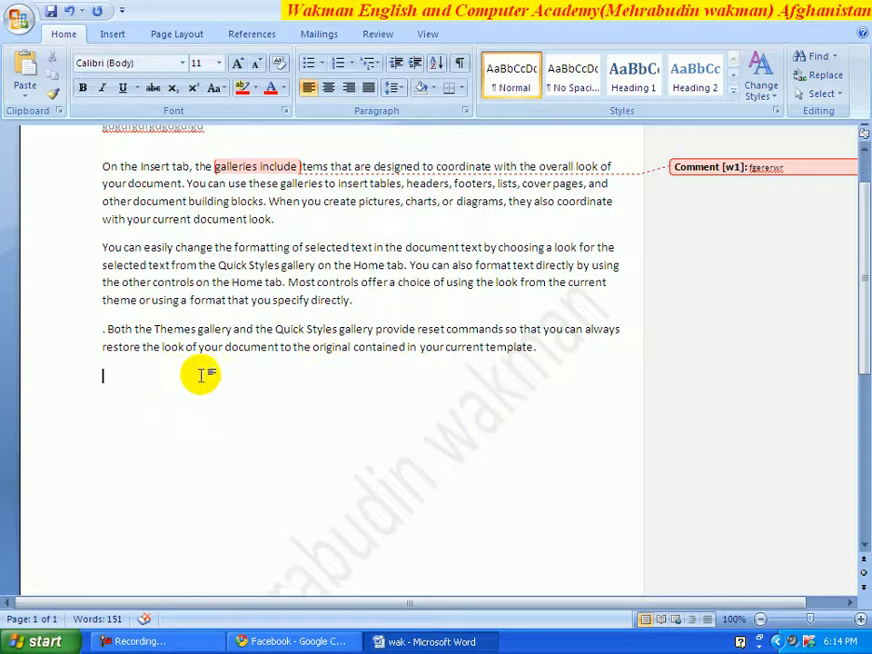
pyautogui.moveTo(867, 318); pyautogui.dragTo(868, 289)
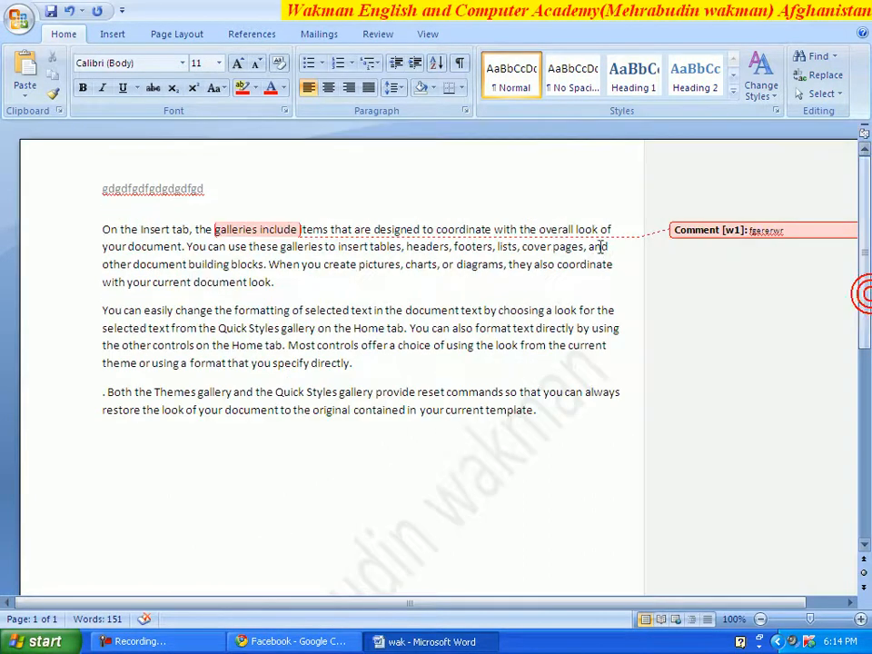
pyautogui.click(50, 11)
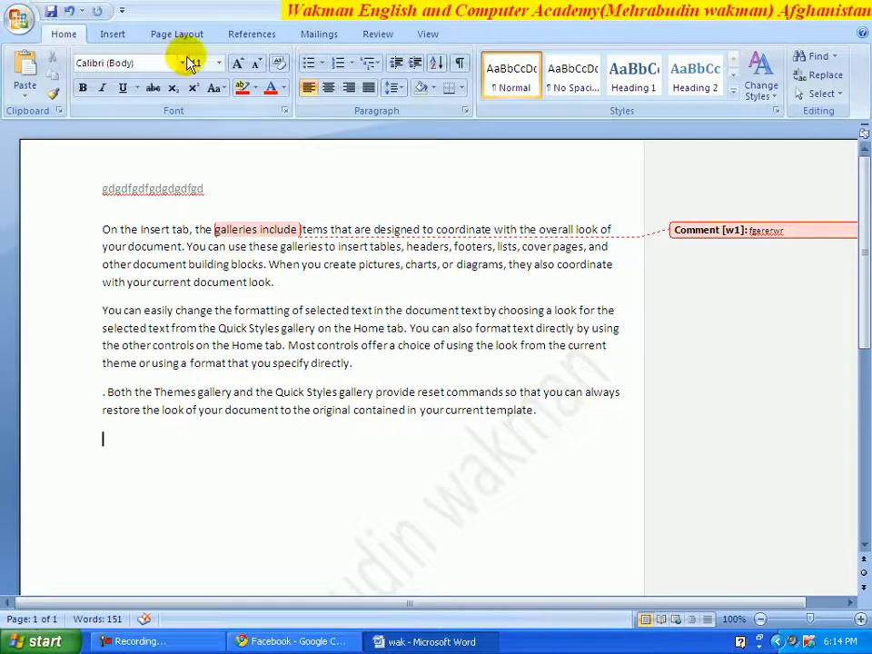
pyautogui.click(863, 6)
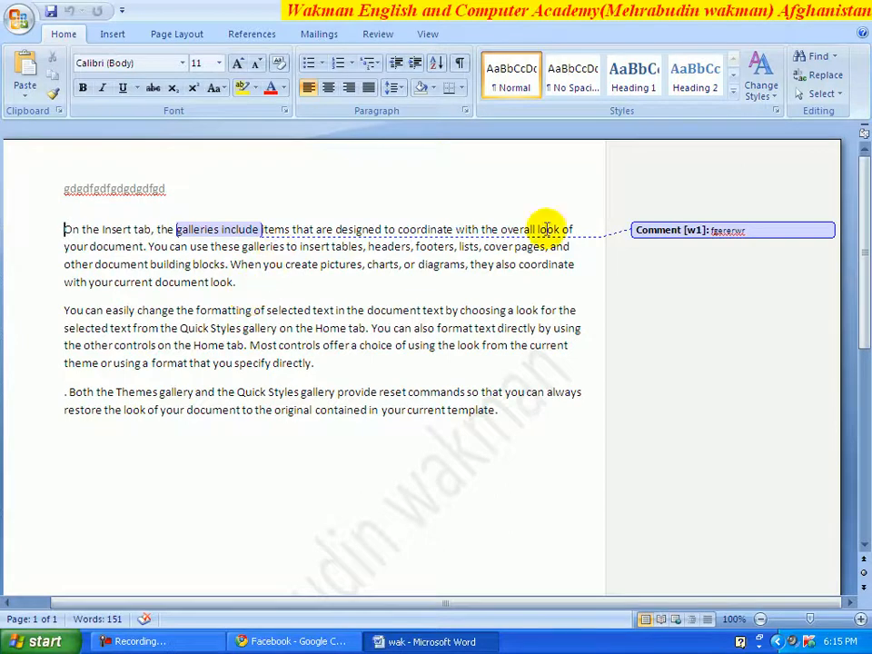
pyautogui.moveTo(861, 205)
pyautogui.mouseDown()
pyautogui.moveTo(857, 292)
pyautogui.moveTo(865, 198)
pyautogui.mouseUp()
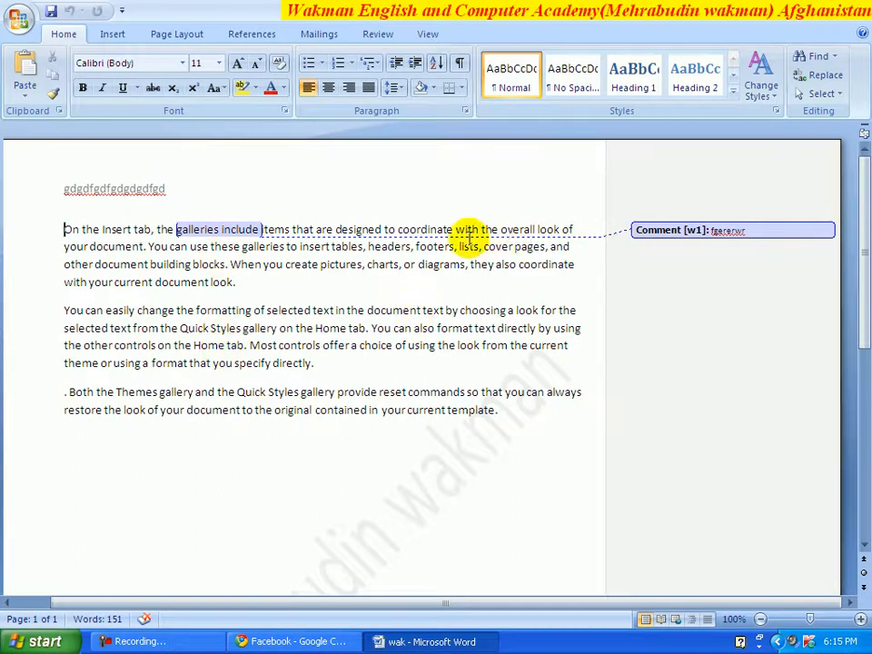
# - Run Document Inspector with every category checked, revealing comments, properties, headers/footers and hidden text
pyautogui.click(19, 20)
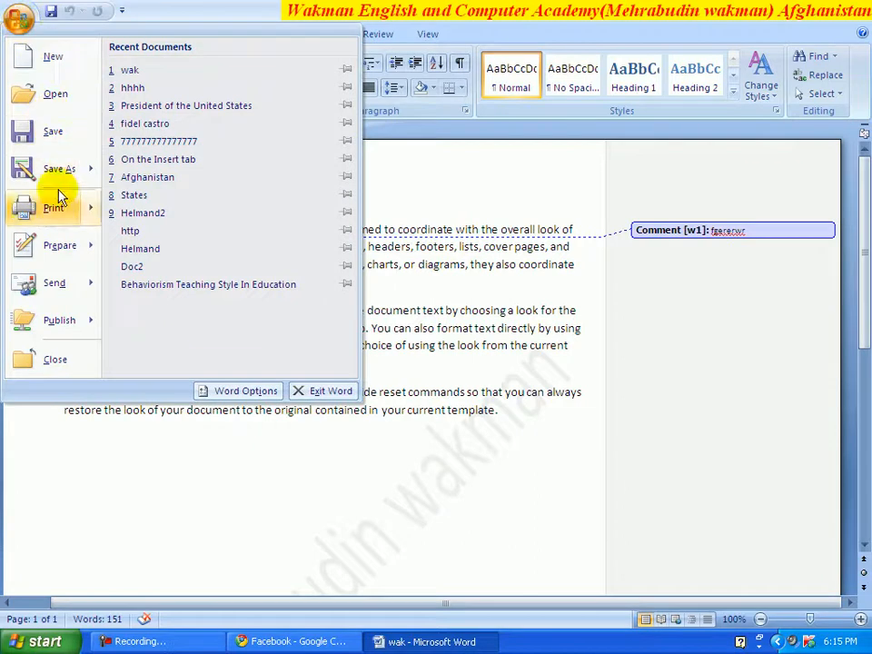
pyautogui.moveTo(62, 251)
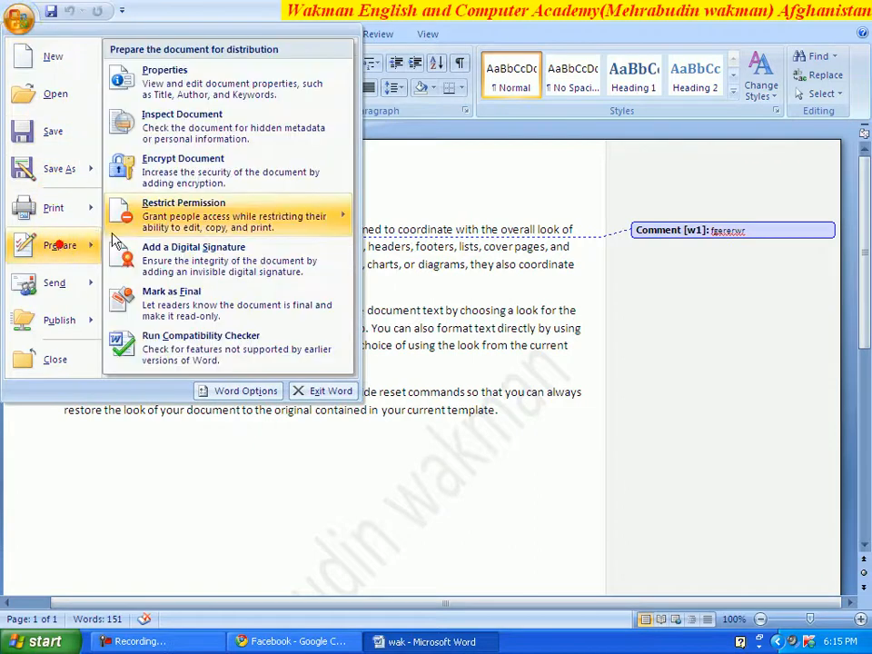
pyautogui.click(189, 123)
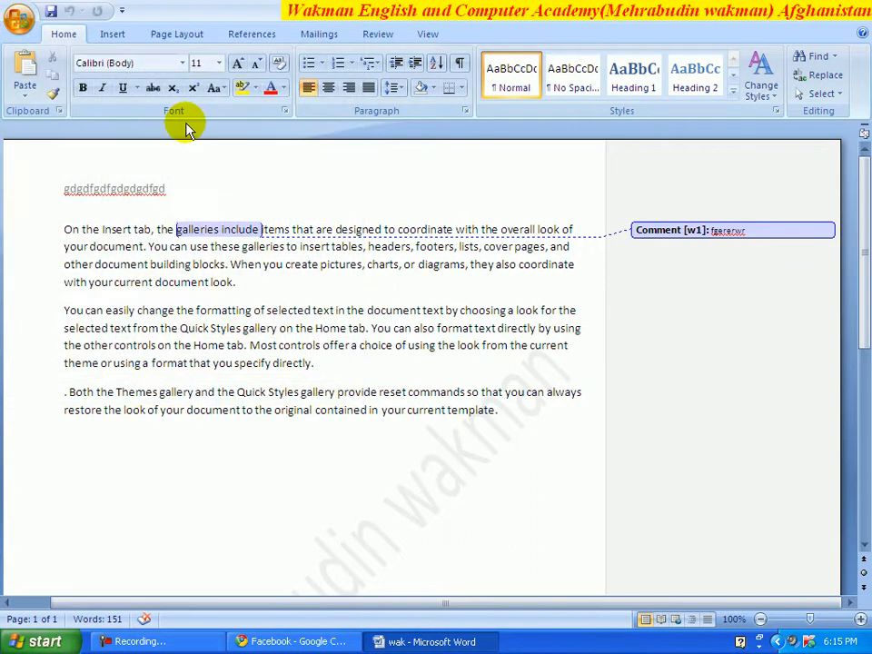
pyautogui.moveTo(391, 118); pyautogui.dragTo(344, 106)
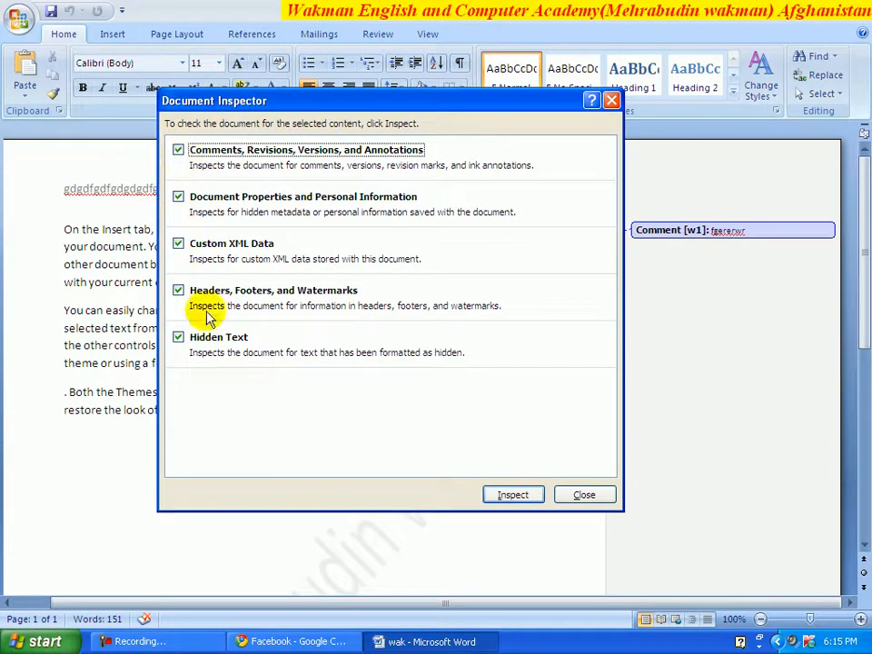
pyautogui.click(509, 496)
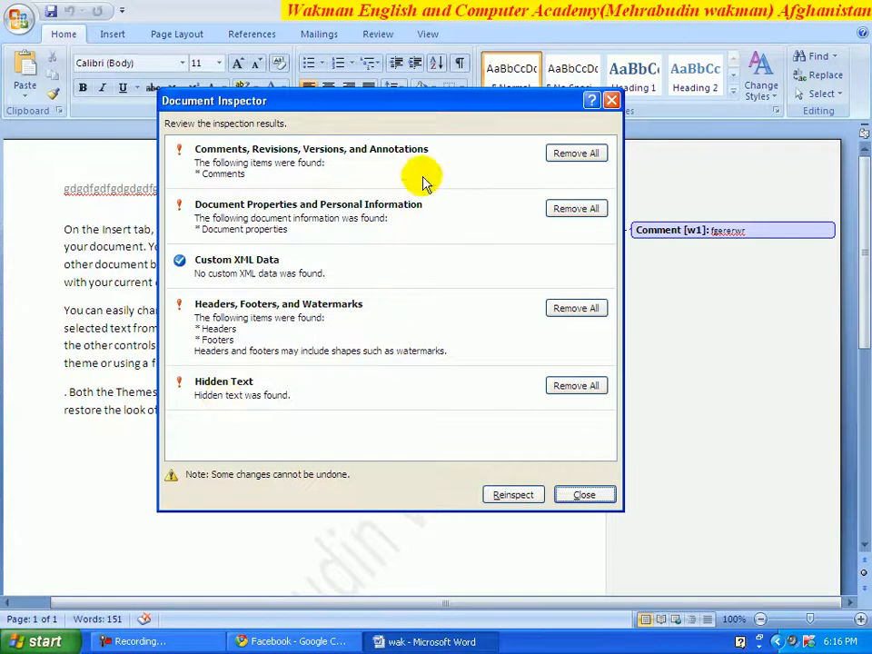
# - Remove all comments, document properties, headers/footers/watermark and hidden text, then close the Inspector
pyautogui.moveTo(412, 106); pyautogui.dragTo(382, 103)
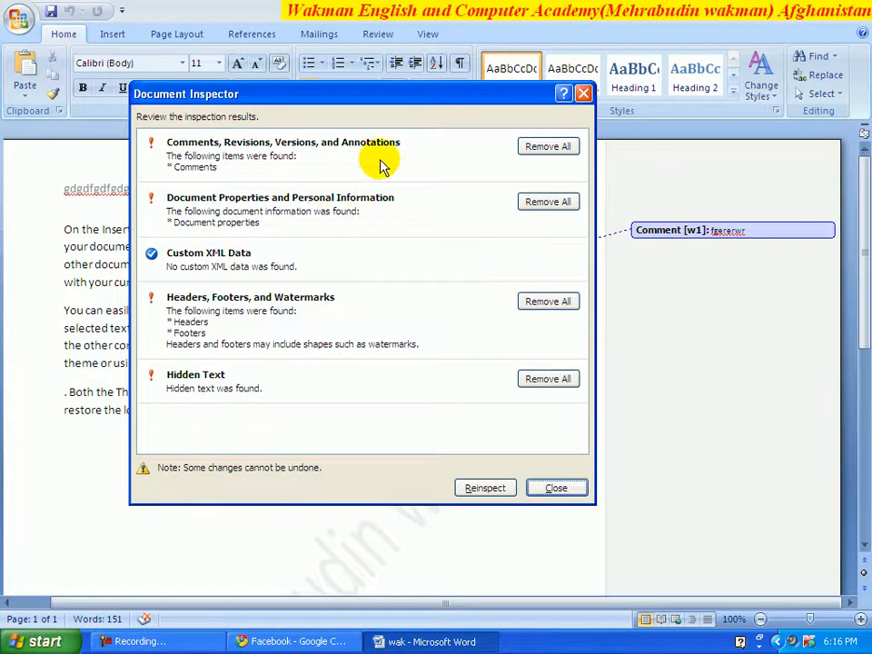
pyautogui.click(545, 146)
pyautogui.click(532, 192)
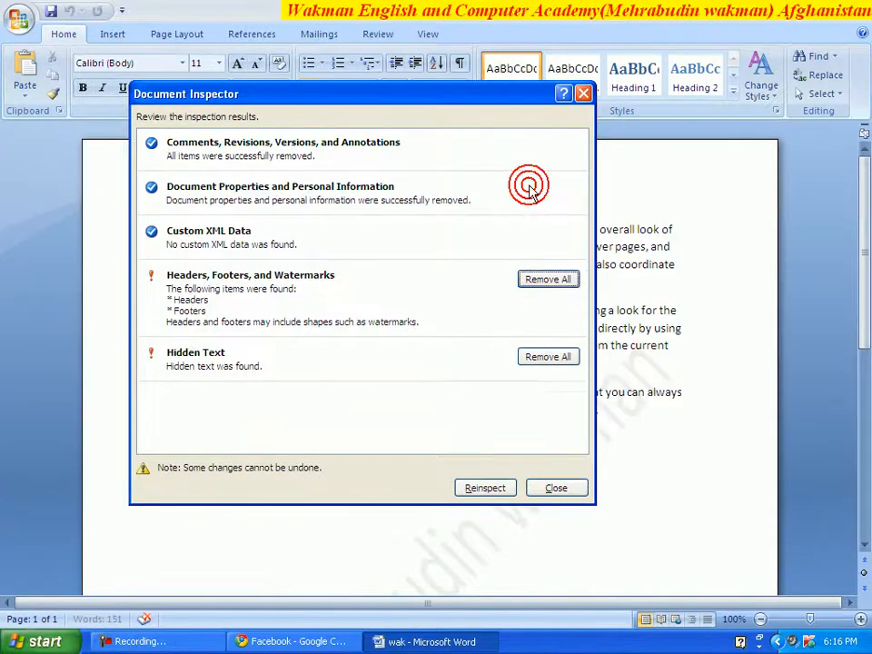
pyautogui.click(546, 281)
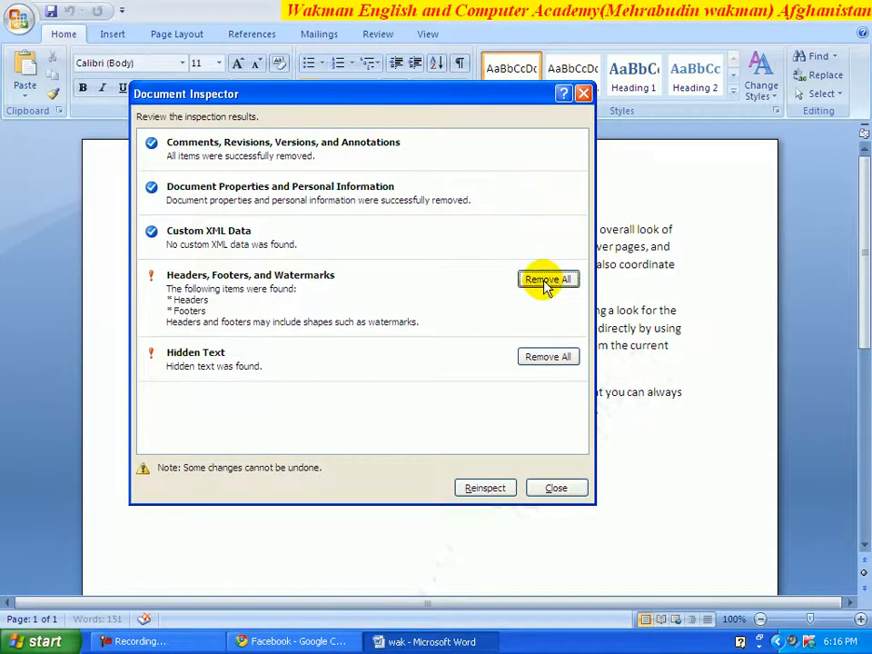
pyautogui.click(545, 333)
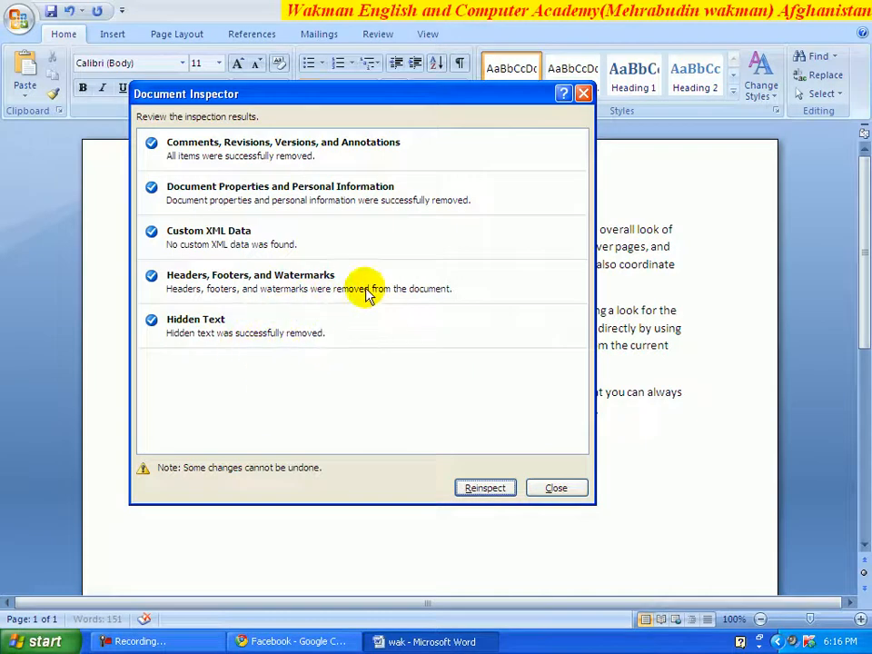
pyautogui.click(540, 489)
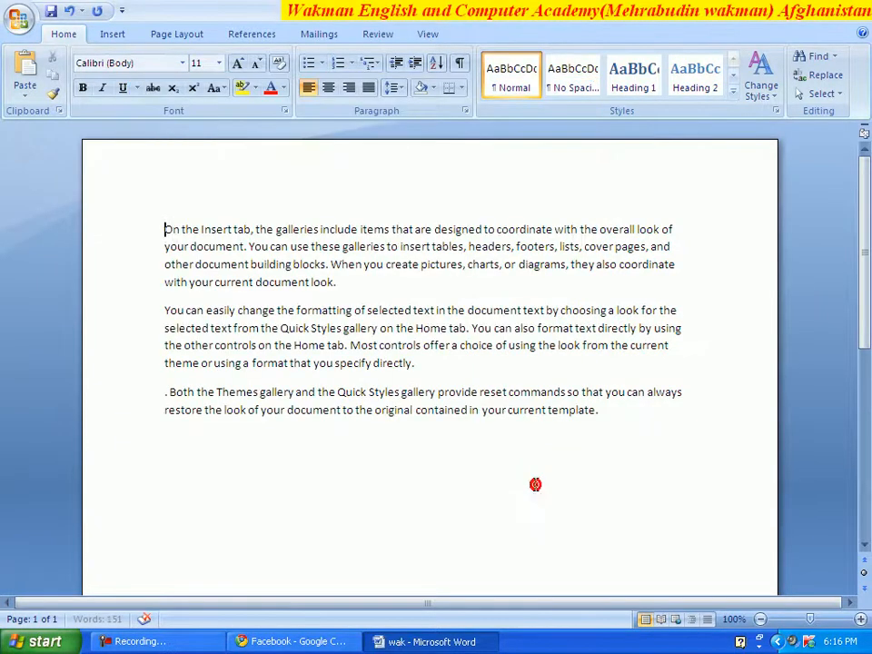
# - Place the cursor below the cleaned text and open the Office menu showing recent documents
pyautogui.click(459, 467)
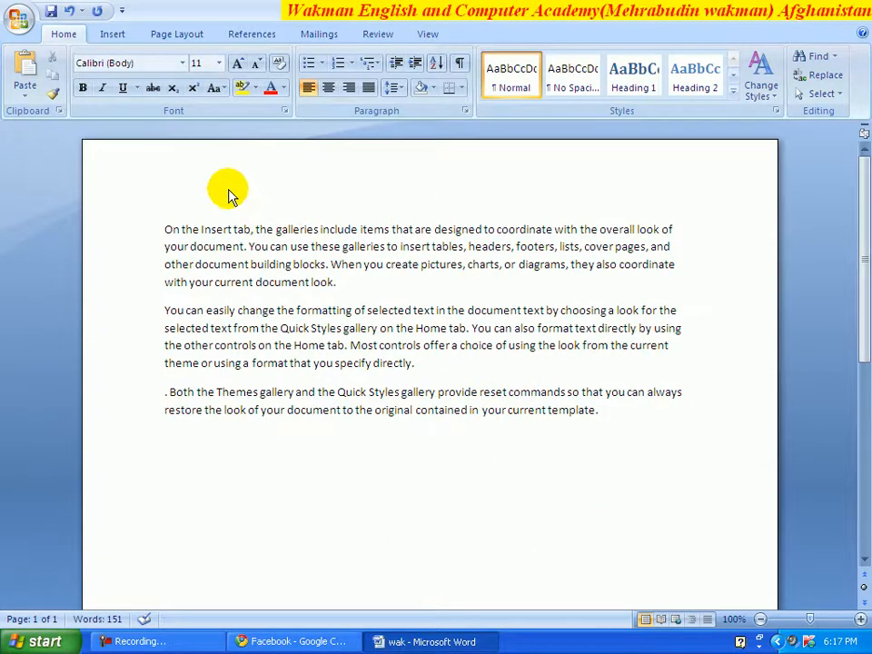
pyautogui.moveTo(870, 244)
pyautogui.mouseDown()
pyautogui.moveTo(870, 446)
pyautogui.moveTo(862, 244)
pyautogui.mouseUp()
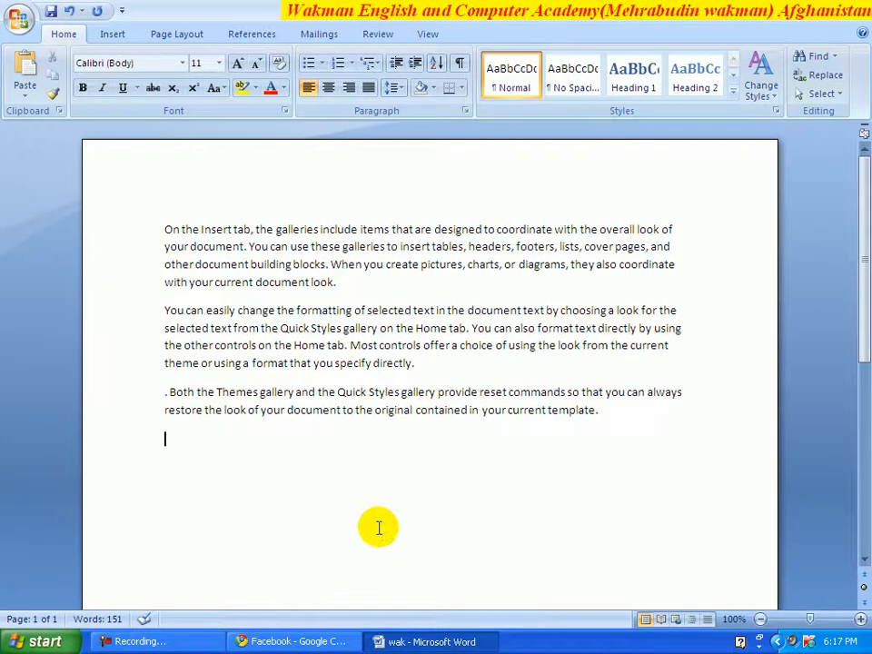
pyautogui.click(18, 19)
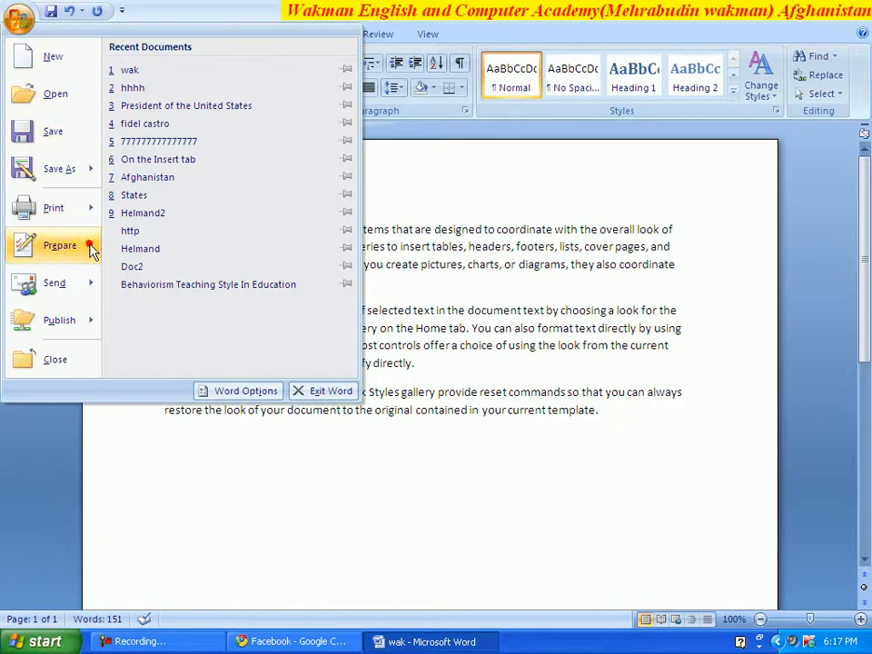
# - Check the Document Information Panel shows all properties blank, then close it
pyautogui.moveTo(92, 252)
pyautogui.click(147, 73)
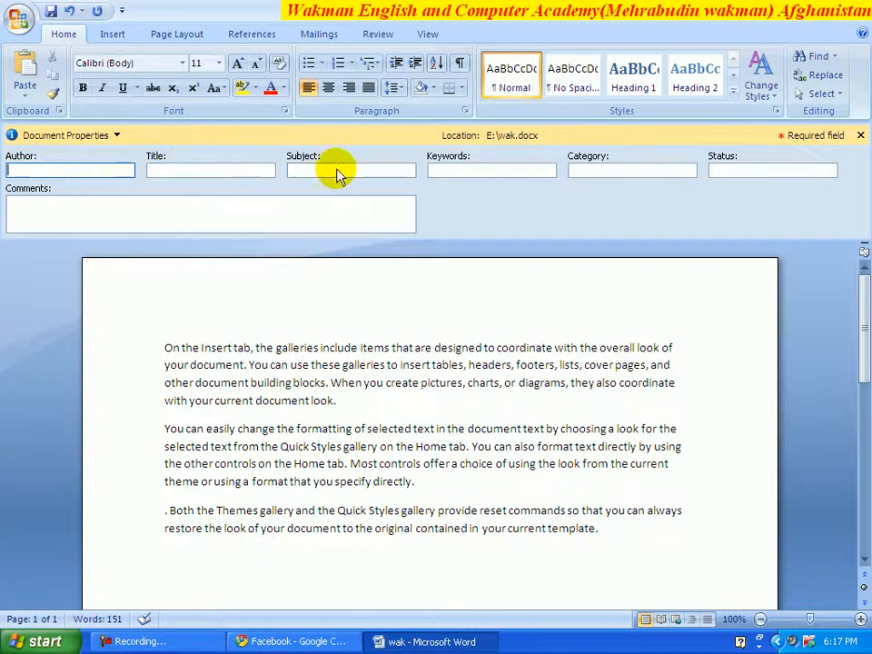
pyautogui.click(860, 135)
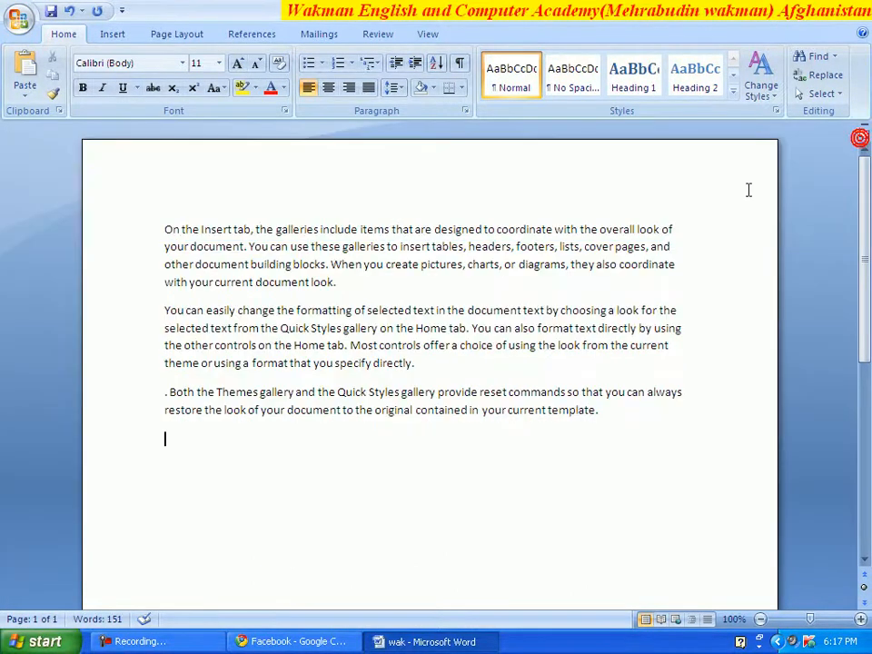